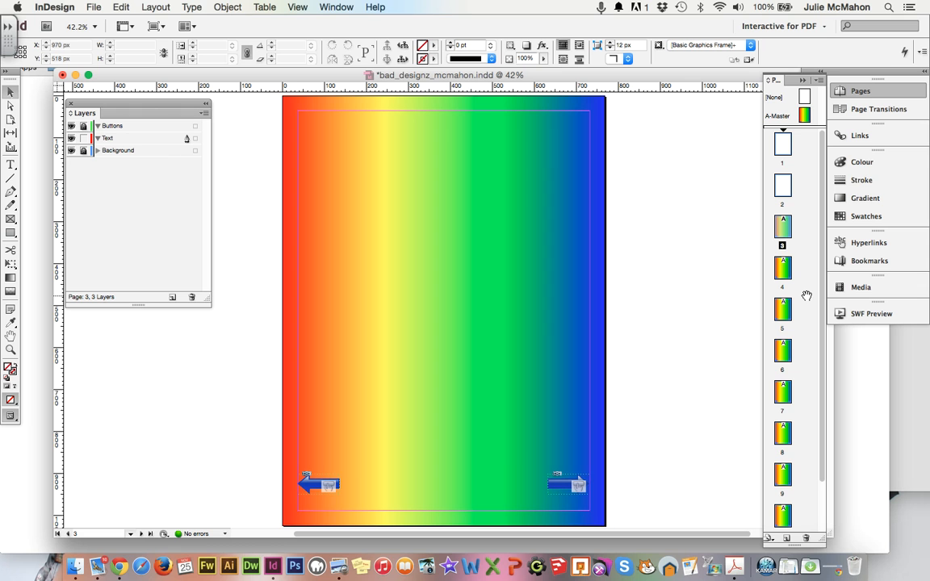
Show page 3 in the document window and make the Text layer the target layer.
{"action": "double_click", "coordinate": [784, 230]}
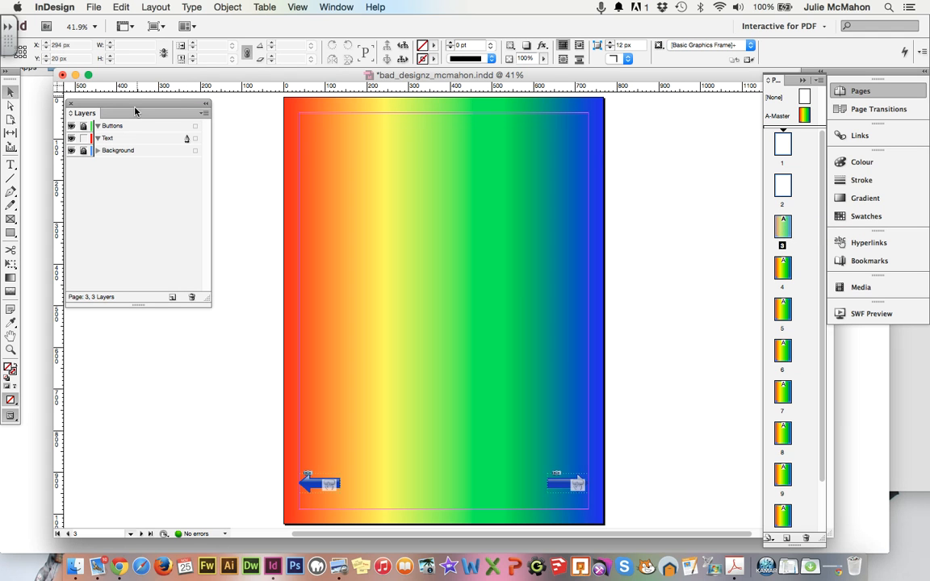
{"action": "left_click", "coordinate": [106, 139]}
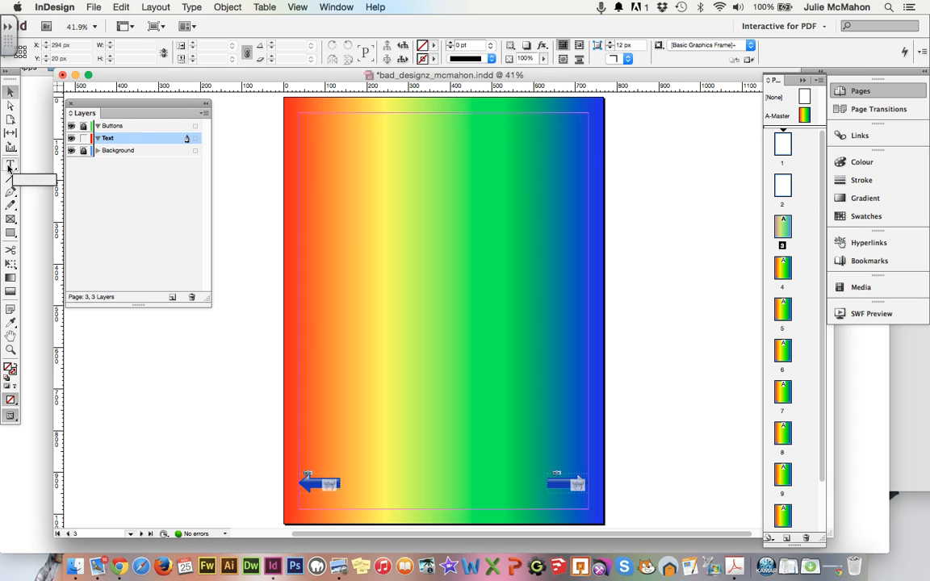
Draw a text frame across the top of page 3 with a person's name and company name on two lines.
{"action": "left_click", "coordinate": [11, 164]}
{"action": "left_click_drag", "start_coordinate": [304, 124], "coordinate": [583, 194]}
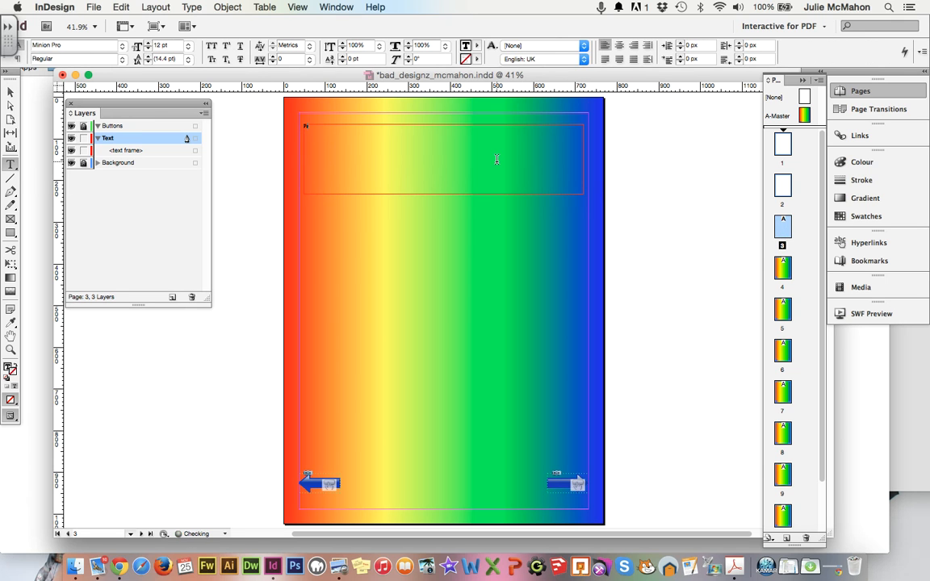
{"action": "key", "text": "Return"}
{"action": "type", "text": "Logos,"}
{"action": "type", "text": "orks"}
{"action": "left_click_drag", "start_coordinate": [330, 131], "coordinate": [270, 113]}
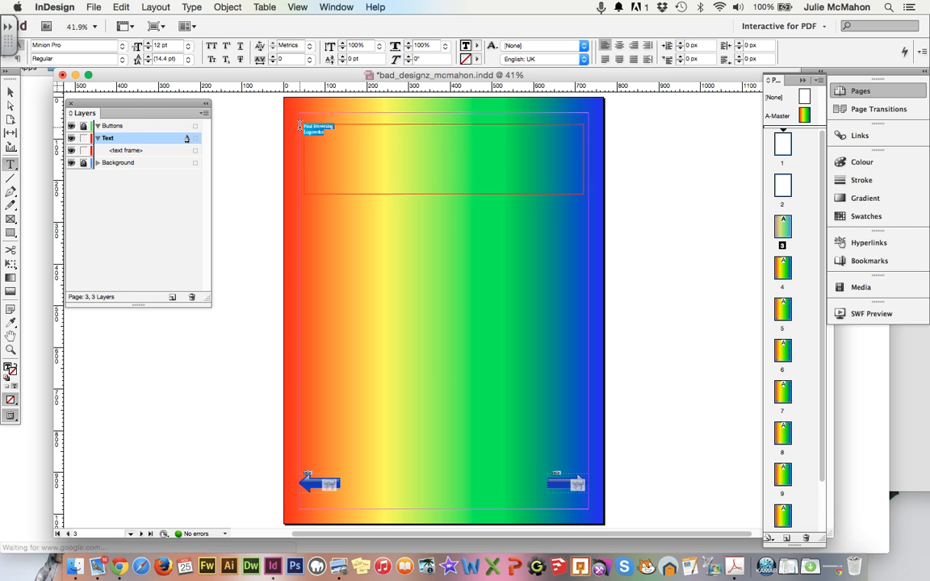
Set the selected title text in Comic Sans MS Bold at 60 pt.
{"action": "left_click", "coordinate": [122, 48]}
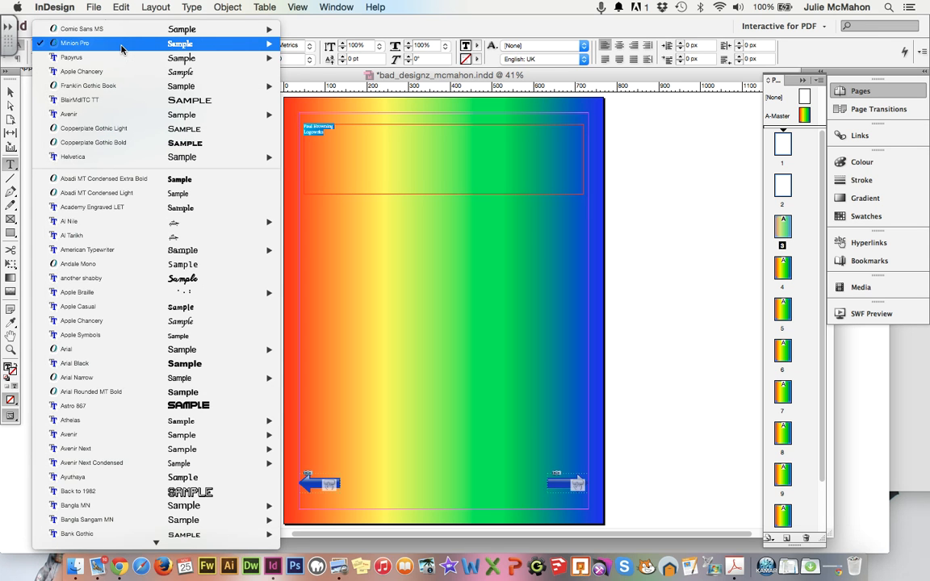
{"action": "mouse_move", "coordinate": [117, 29]}
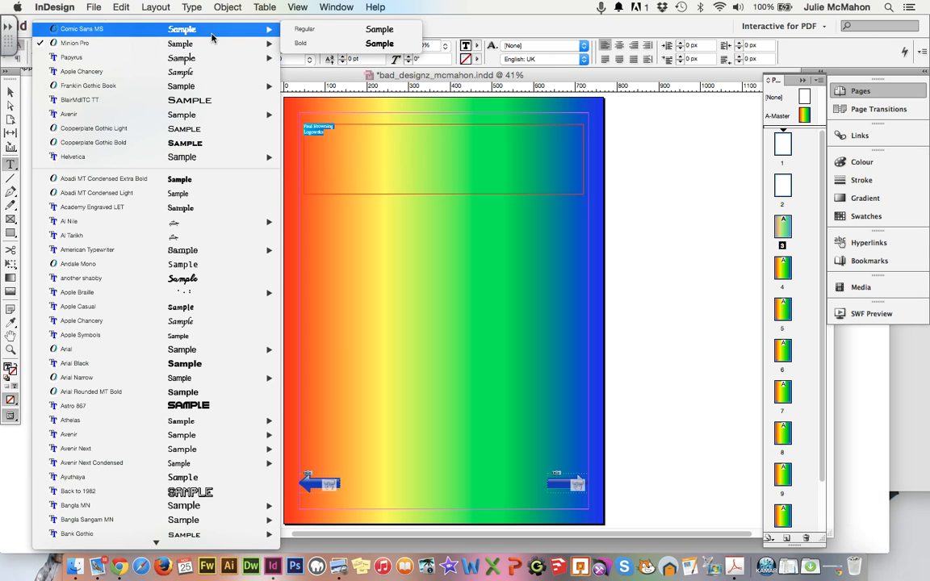
{"action": "left_click", "coordinate": [345, 45]}
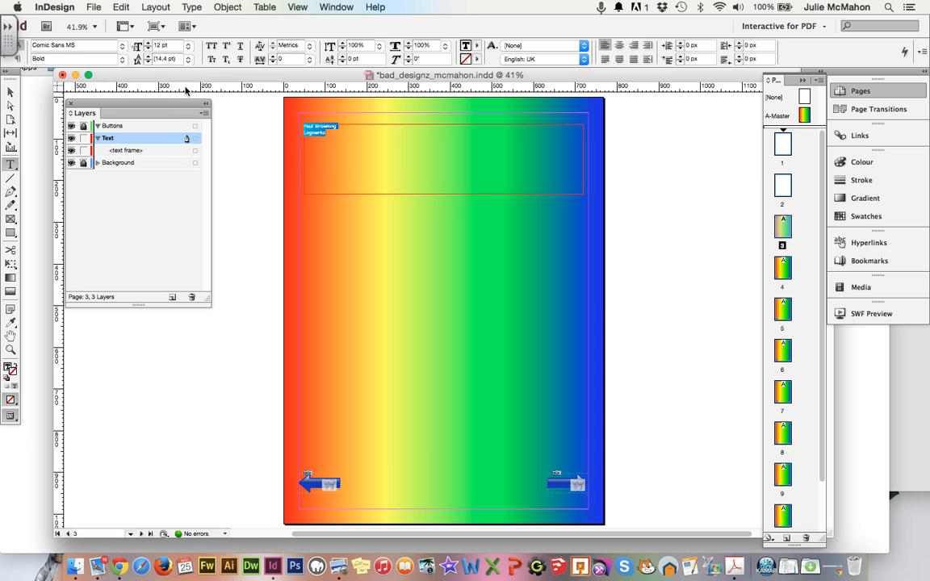
{"action": "left_click", "coordinate": [189, 45]}
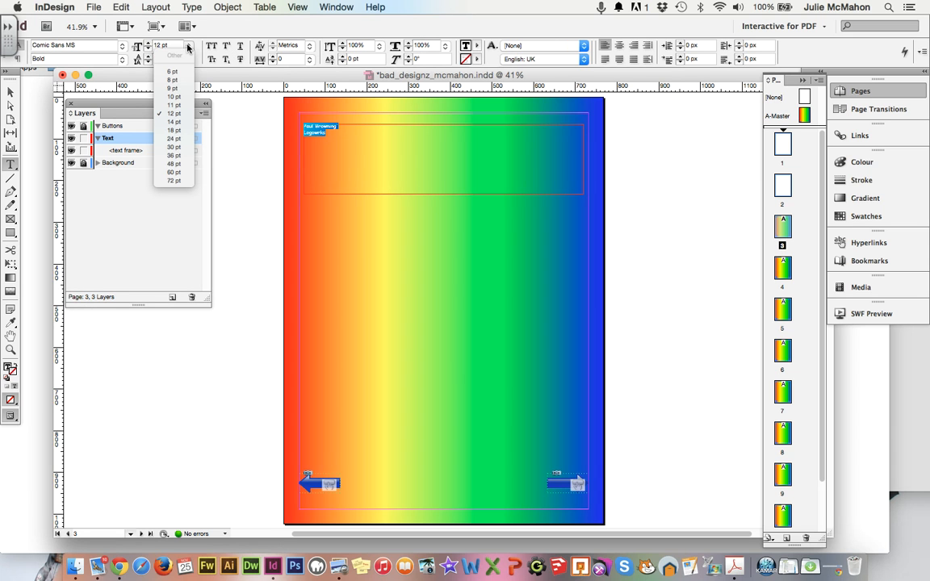
{"action": "left_click", "coordinate": [180, 172]}
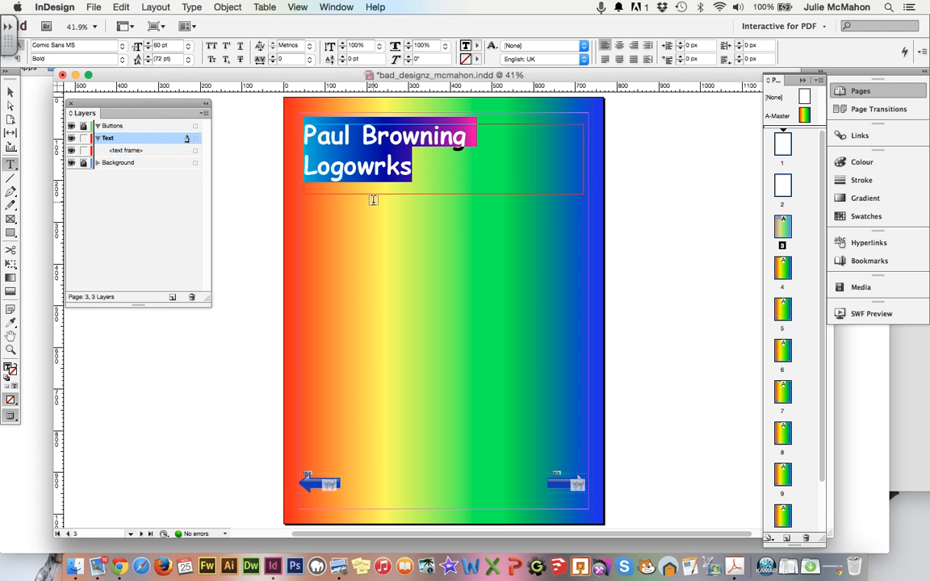
Correct the second line to 'Logoworks' and select the whole two-line title.
{"action": "left_click", "coordinate": [374, 171]}
{"action": "type", "text": "o"}
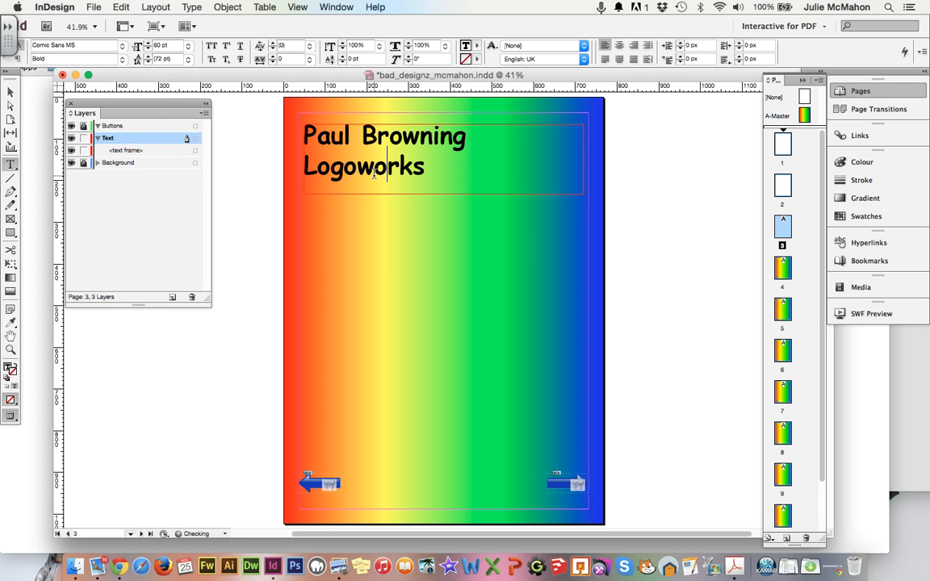
{"action": "left_click_drag", "start_coordinate": [425, 168], "coordinate": [308, 129]}
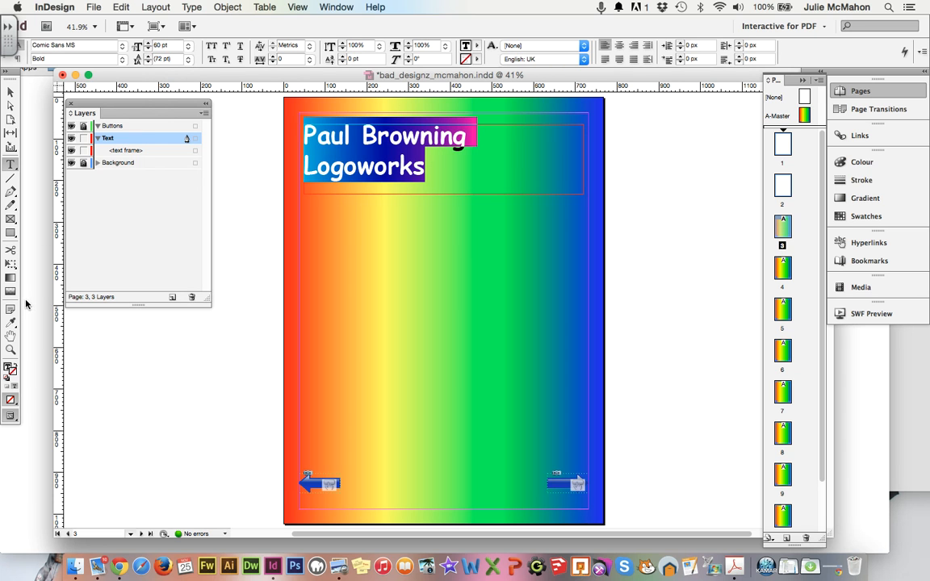
{"action": "left_click", "coordinate": [7, 369]}
Give the title a magenta fill (RGB 249, 4, 248) in the Colour Picker.
{"action": "double_click", "coordinate": [7, 369]}
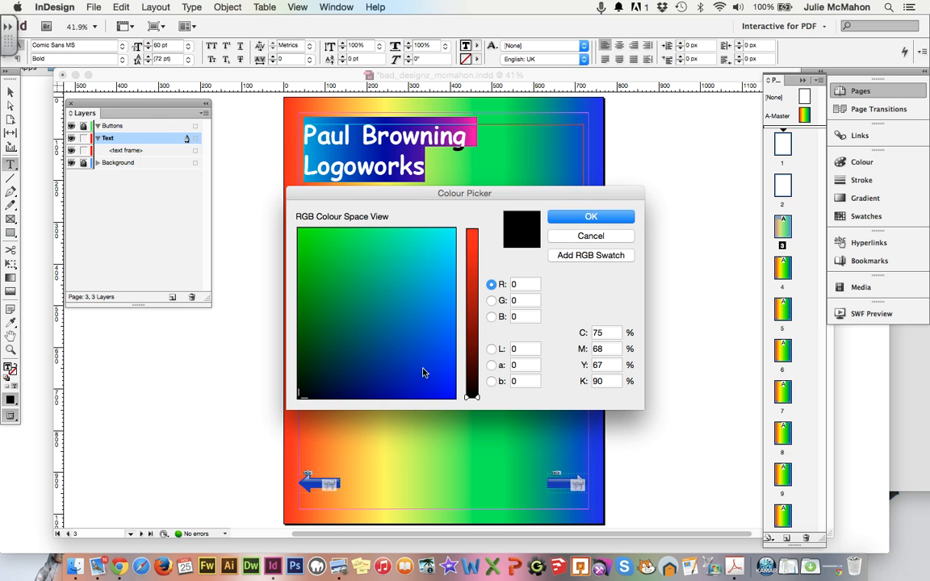
{"action": "left_click_drag", "start_coordinate": [474, 399], "coordinate": [471, 235]}
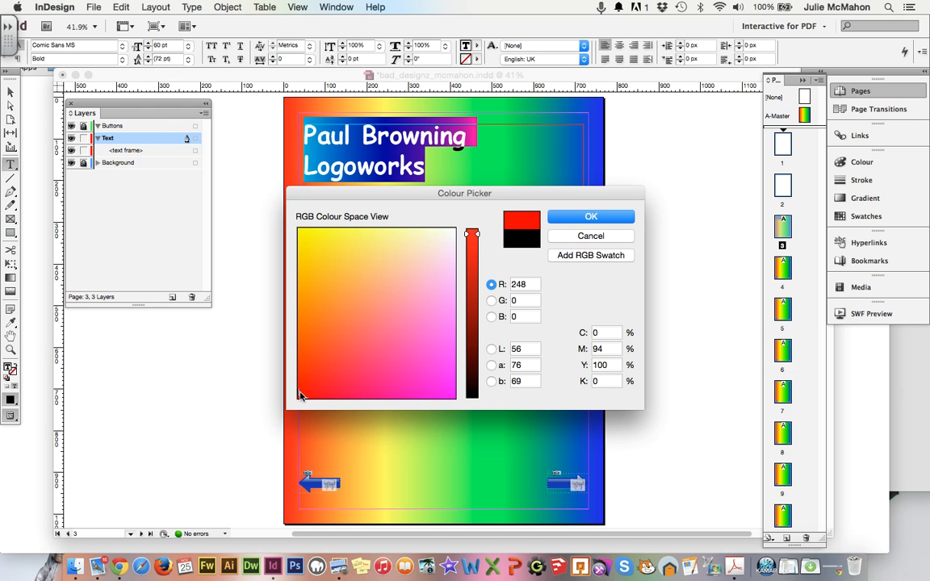
{"action": "left_click", "coordinate": [422, 392]}
{"action": "left_click_drag", "start_coordinate": [422, 392], "coordinate": [452, 396]}
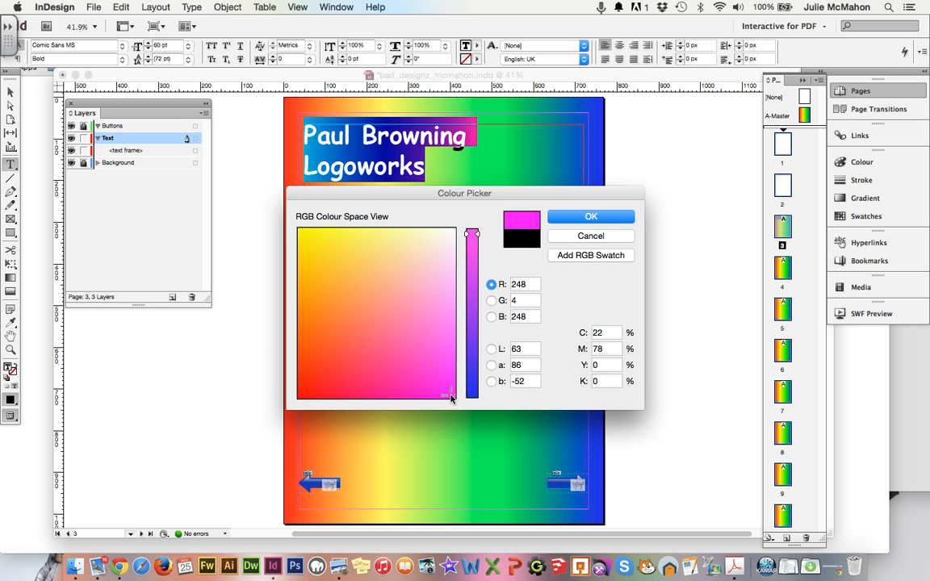
{"action": "left_click_drag", "start_coordinate": [475, 236], "coordinate": [481, 235]}
{"action": "left_click", "coordinate": [592, 216]}
Give the title a green stroke (RGB 7, 230, 22) in the Colour Picker.
{"action": "left_click", "coordinate": [13, 374]}
{"action": "double_click", "coordinate": [14, 374]}
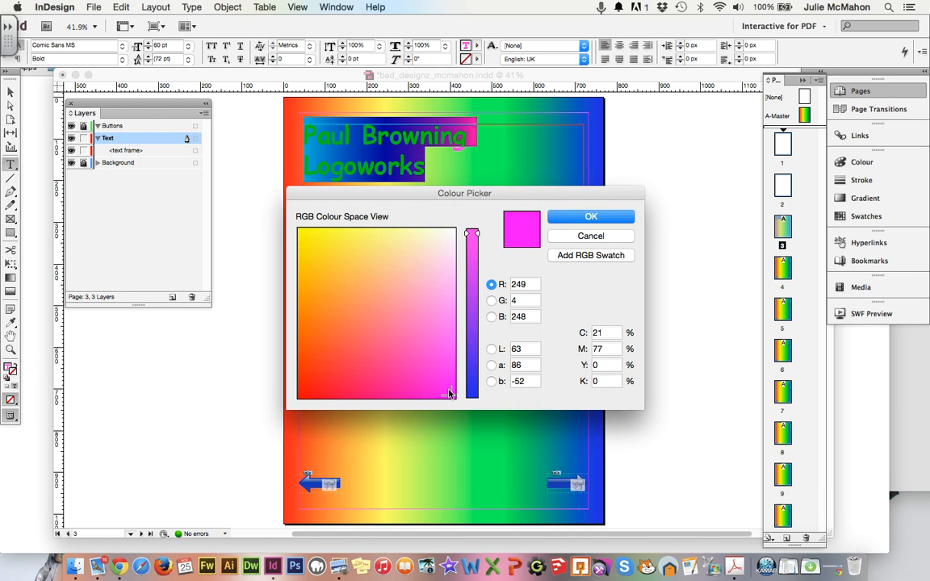
{"action": "left_click", "coordinate": [342, 262]}
{"action": "left_click_drag", "start_coordinate": [342, 262], "coordinate": [312, 244]}
{"action": "left_click_drag", "start_coordinate": [472, 235], "coordinate": [473, 395]}
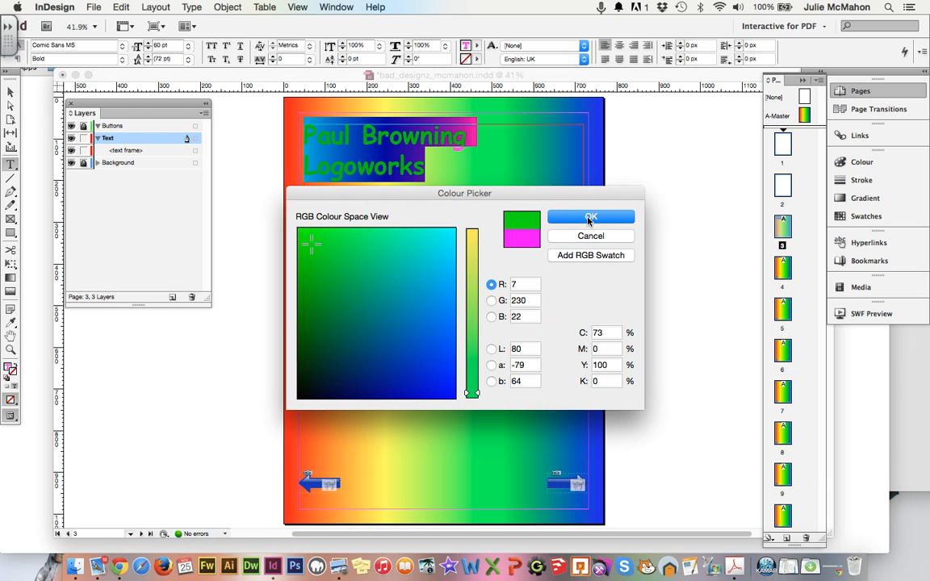
{"action": "left_click", "coordinate": [591, 216]}
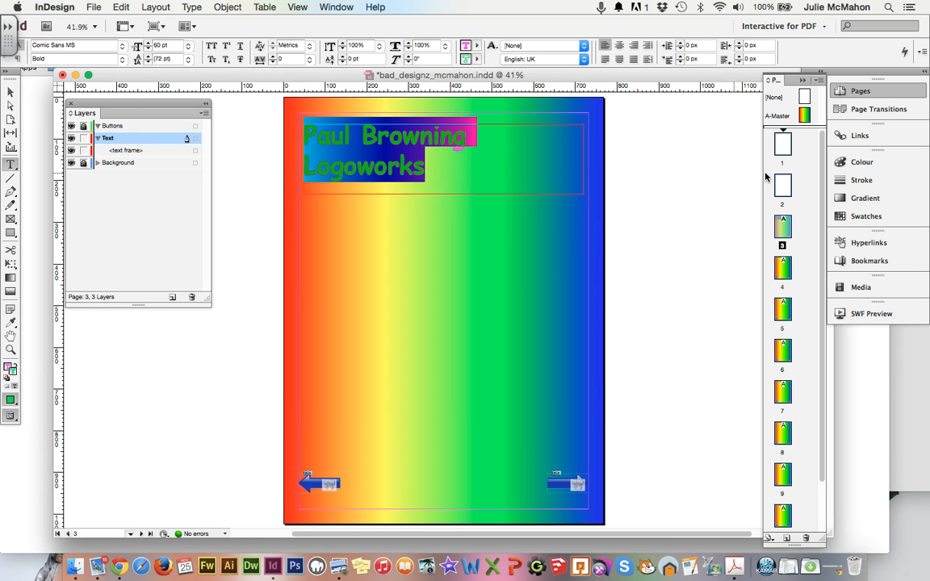
Set the title's outline weight to 4 pt in the Stroke panel.
{"action": "left_click", "coordinate": [861, 183]}
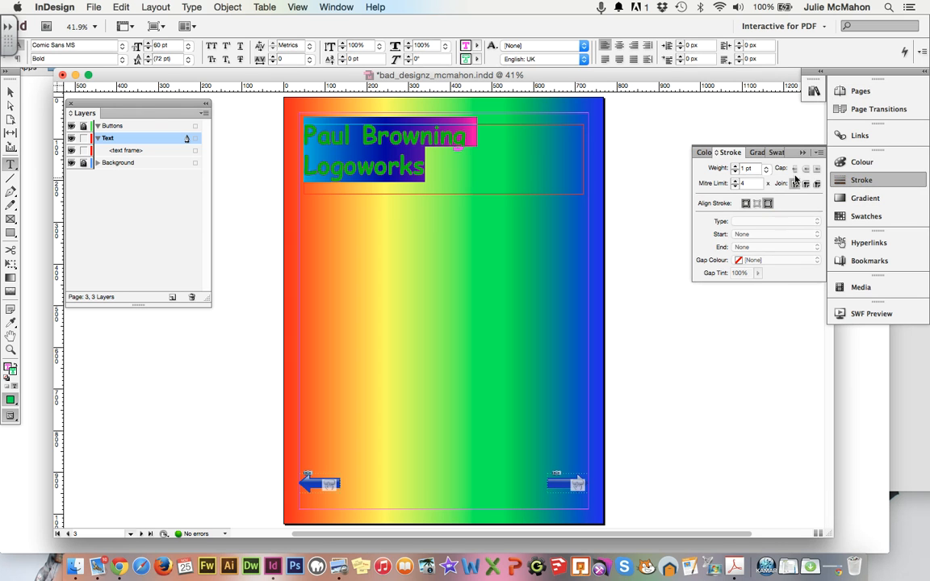
{"action": "left_click", "coordinate": [736, 167]}
{"action": "left_click", "coordinate": [735, 167]}
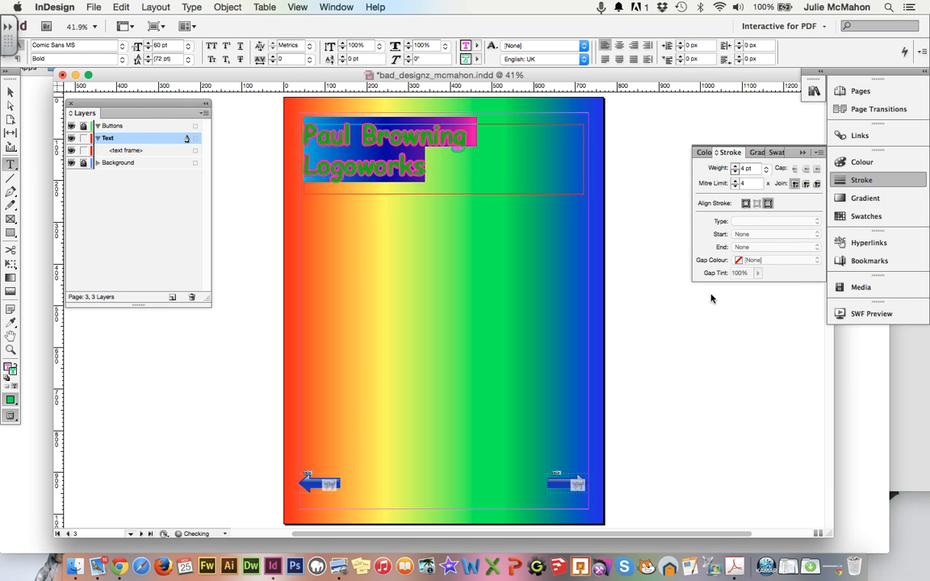
{"action": "left_click", "coordinate": [663, 325]}
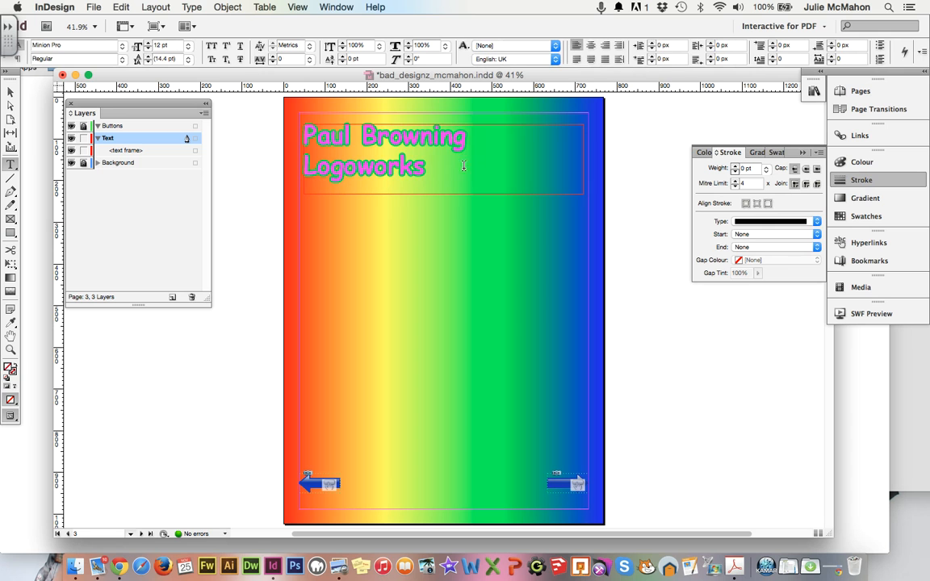
Enlarge the whole title to 72 pt and reselect it.
{"action": "left_click_drag", "start_coordinate": [428, 166], "coordinate": [279, 121]}
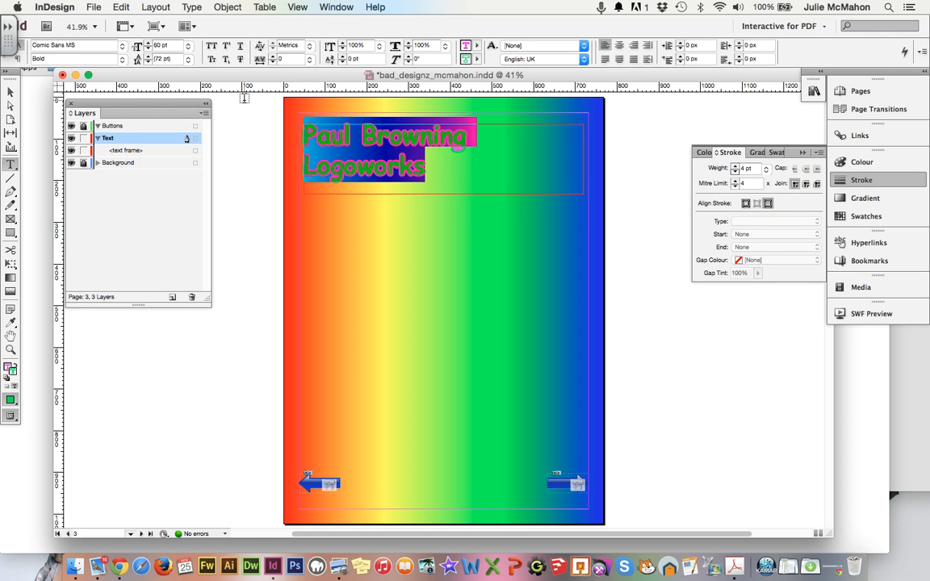
{"action": "left_click", "coordinate": [189, 47]}
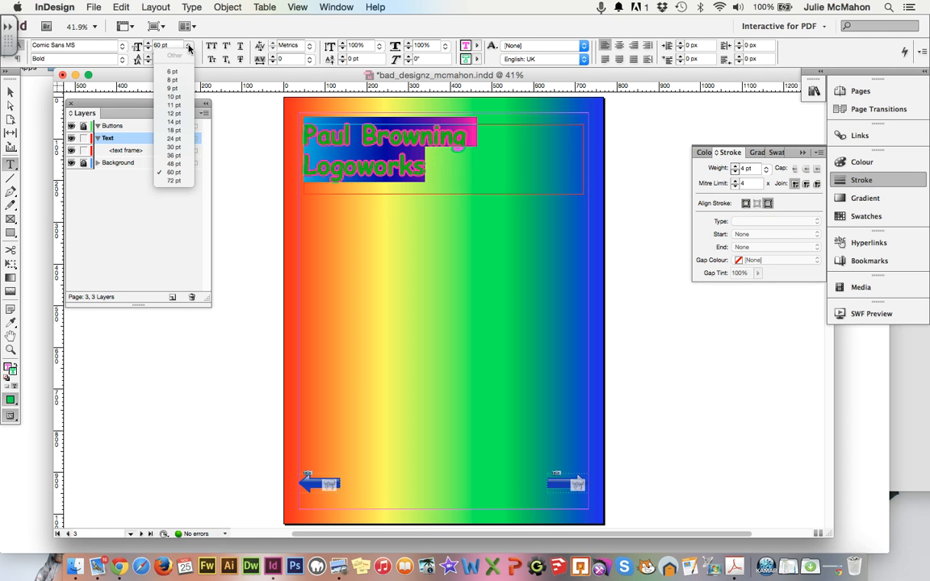
{"action": "left_click", "coordinate": [172, 184]}
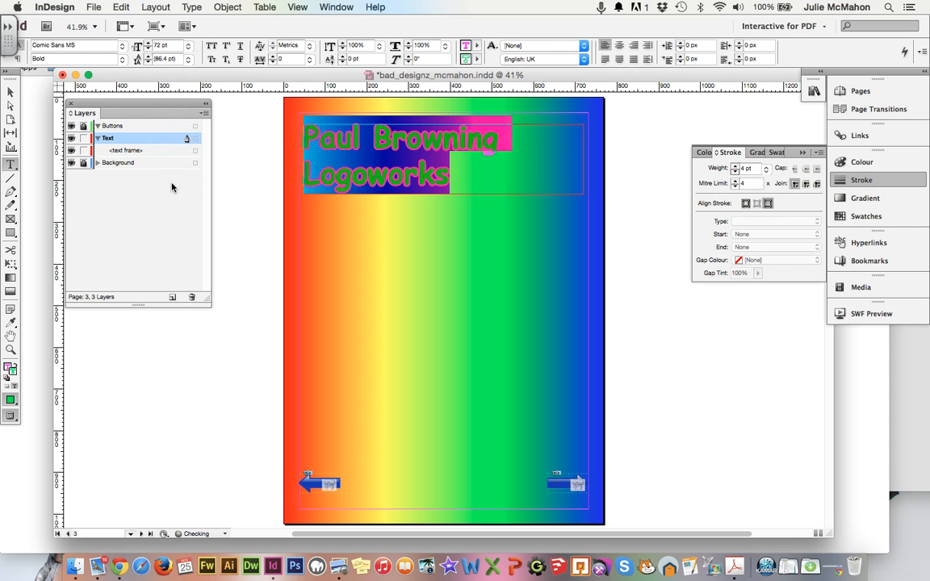
{"action": "left_click", "coordinate": [511, 270]}
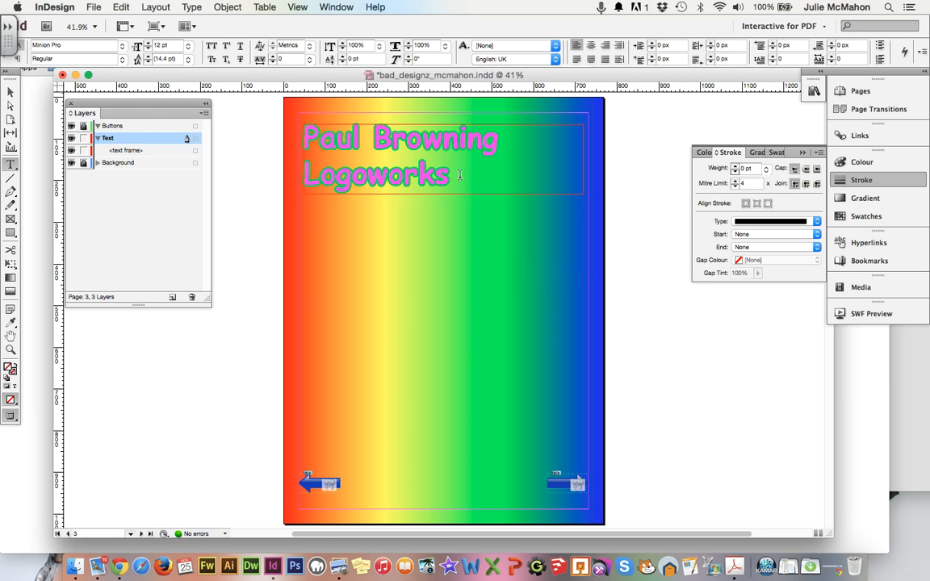
{"action": "left_click_drag", "start_coordinate": [456, 178], "coordinate": [307, 137]}
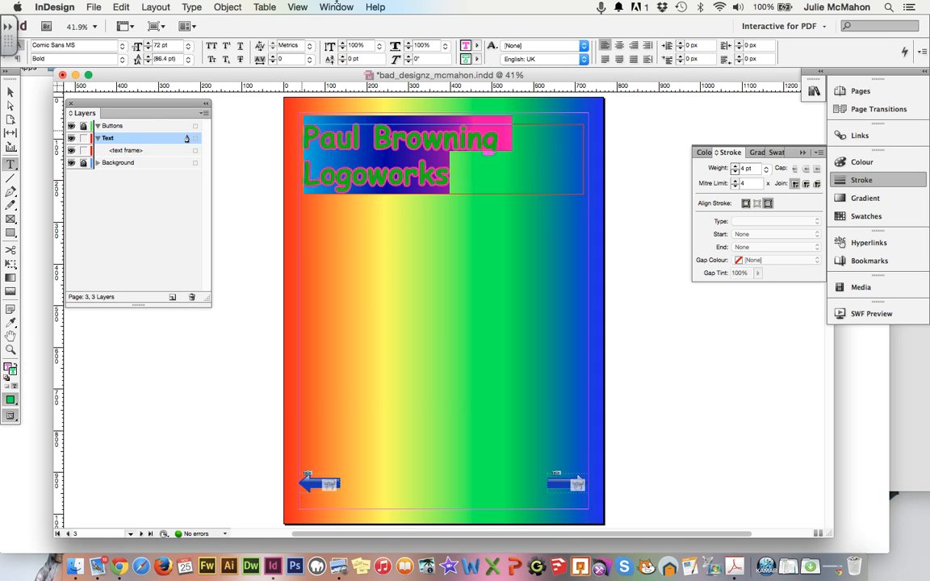
Create a character style from the title named 'Business Title' and show the Pages panel.
{"action": "left_click", "coordinate": [336, 7]}
{"action": "mouse_move", "coordinate": [348, 263]}
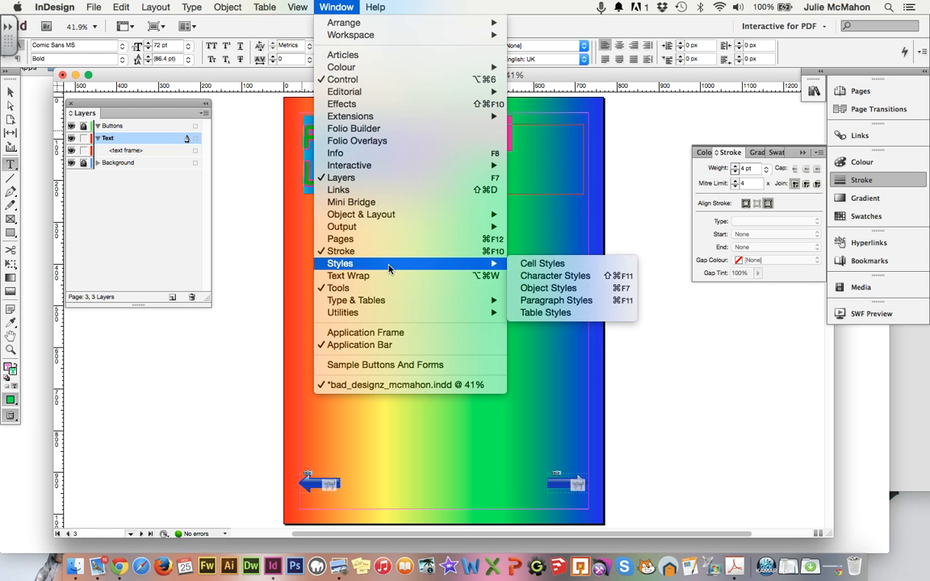
{"action": "left_click", "coordinate": [560, 274]}
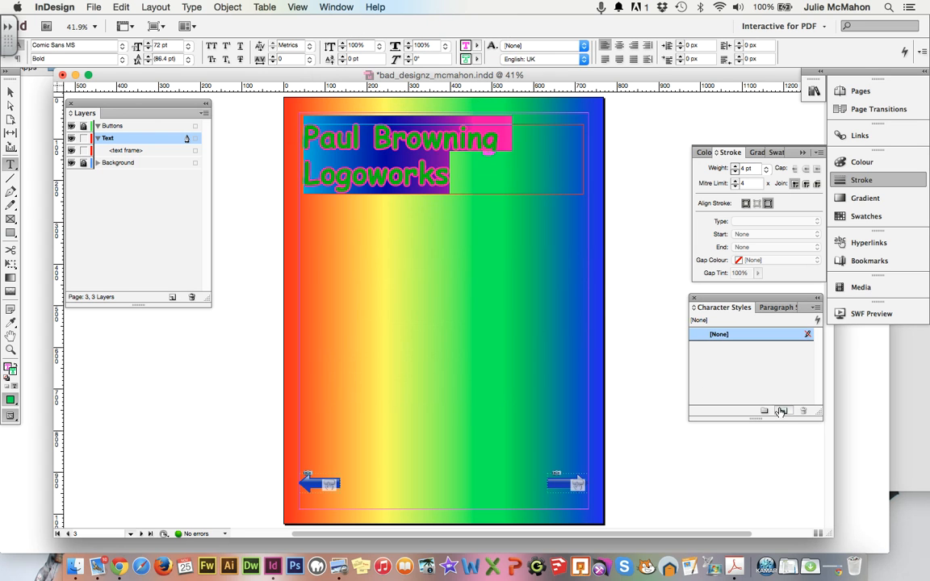
{"action": "left_click", "coordinate": [782, 412]}
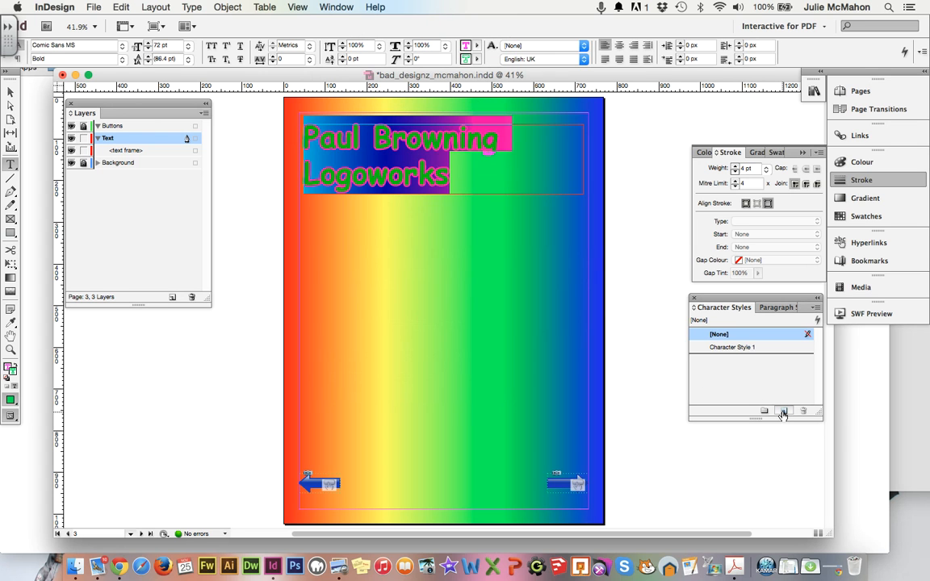
{"action": "left_click", "coordinate": [741, 349]}
{"action": "double_click", "coordinate": [740, 349]}
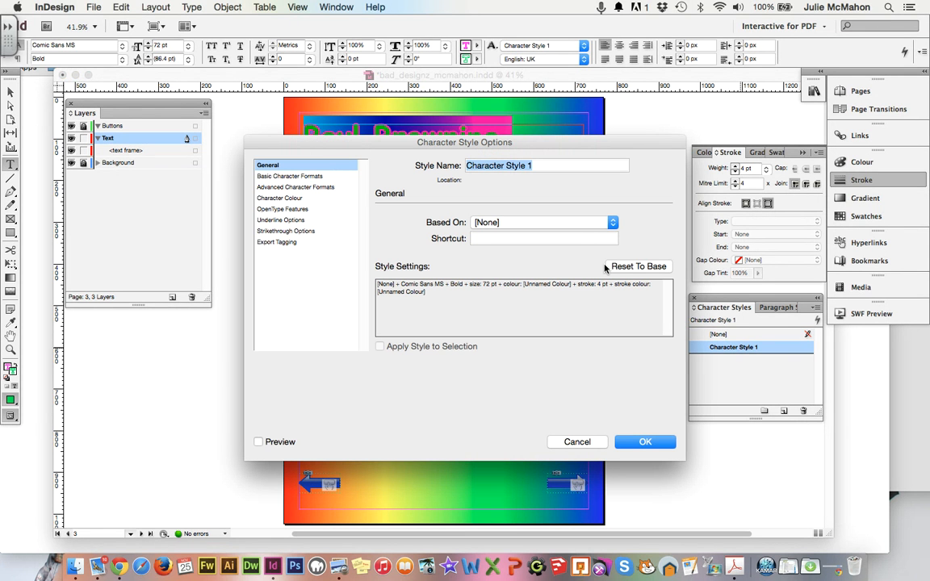
{"action": "type", "text": "Bu"}
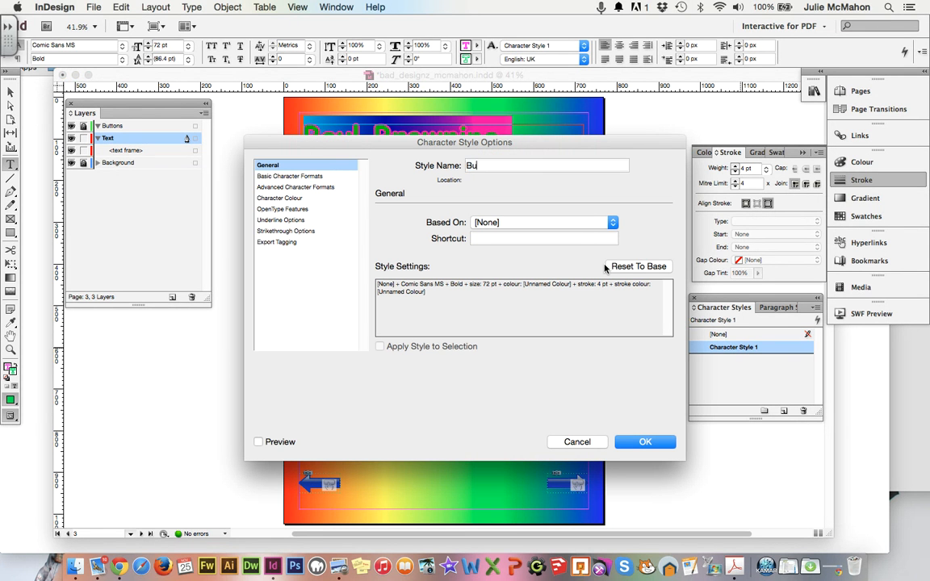
{"action": "type", "text": "siness Title"}
{"action": "key", "text": "Return"}
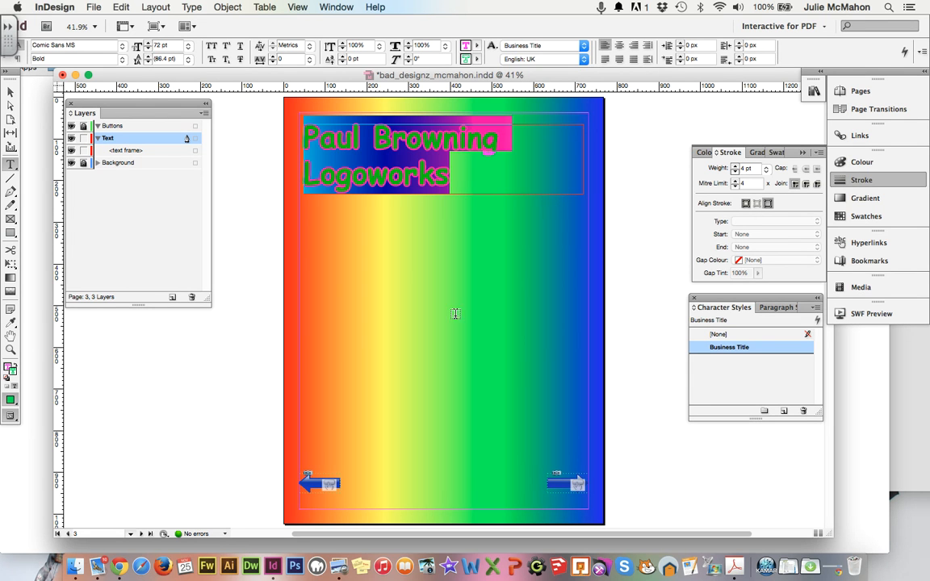
{"action": "left_click", "coordinate": [861, 91]}
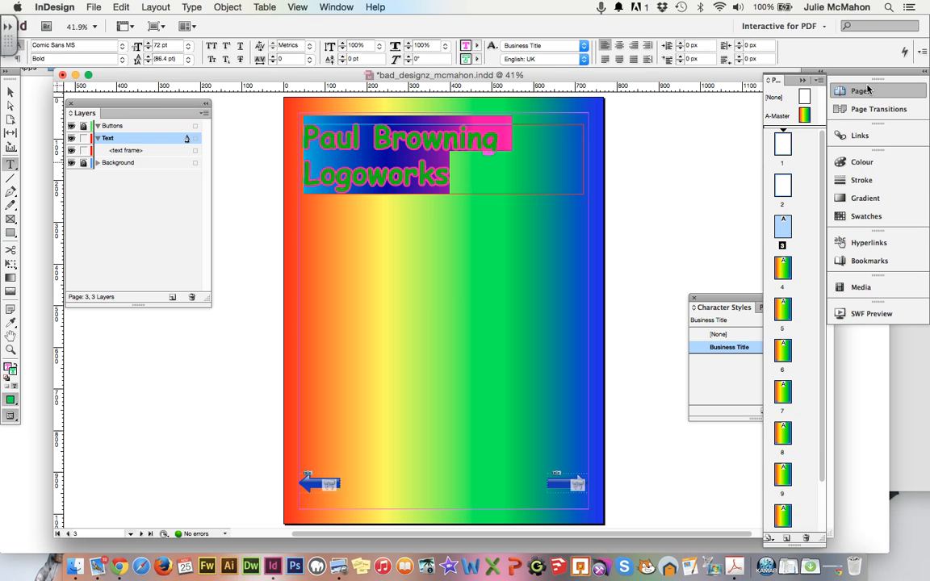
On page 4's Text layer, draw a top text frame and type a person's name and company title.
{"action": "double_click", "coordinate": [782, 311]}
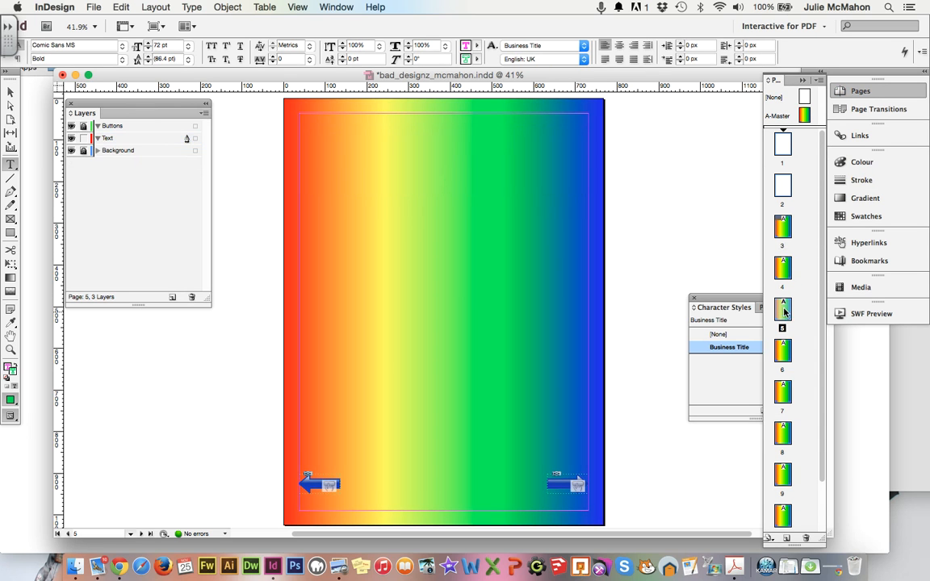
{"action": "left_click", "coordinate": [781, 270]}
{"action": "double_click", "coordinate": [781, 270]}
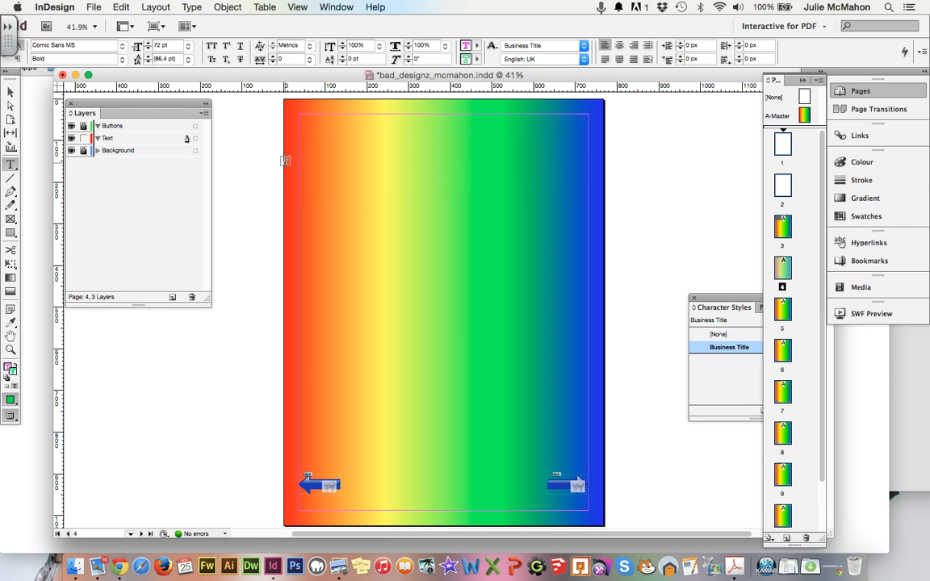
{"action": "left_click", "coordinate": [106, 139]}
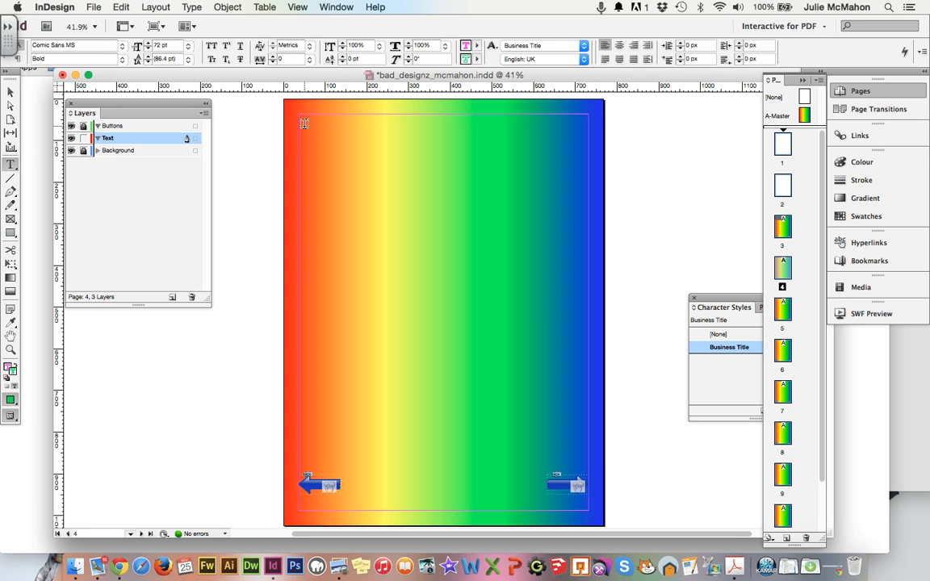
{"action": "left_click_drag", "start_coordinate": [303, 125], "coordinate": [583, 185]}
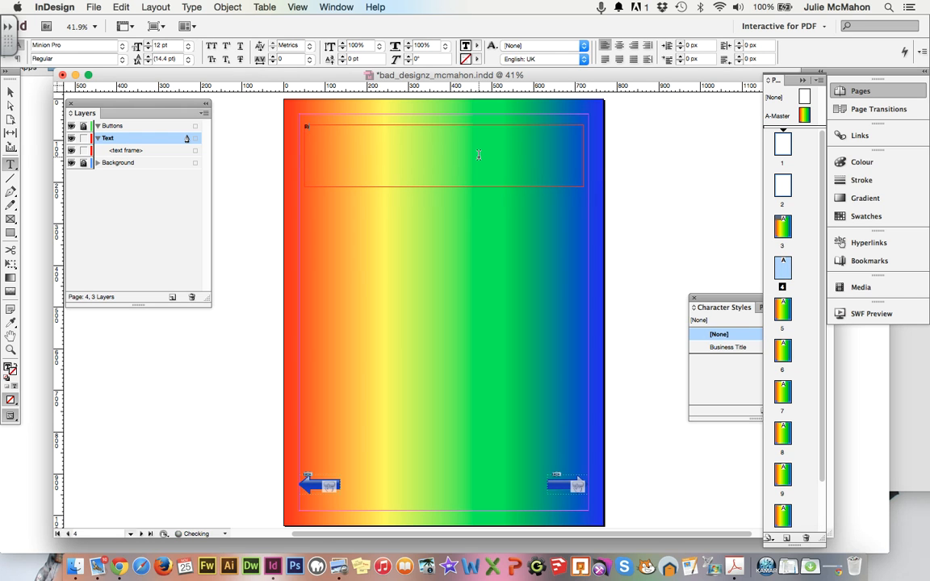
Apply the Business Title character style to the new two-line title.
{"action": "left_click_drag", "start_coordinate": [370, 131], "coordinate": [303, 125]}
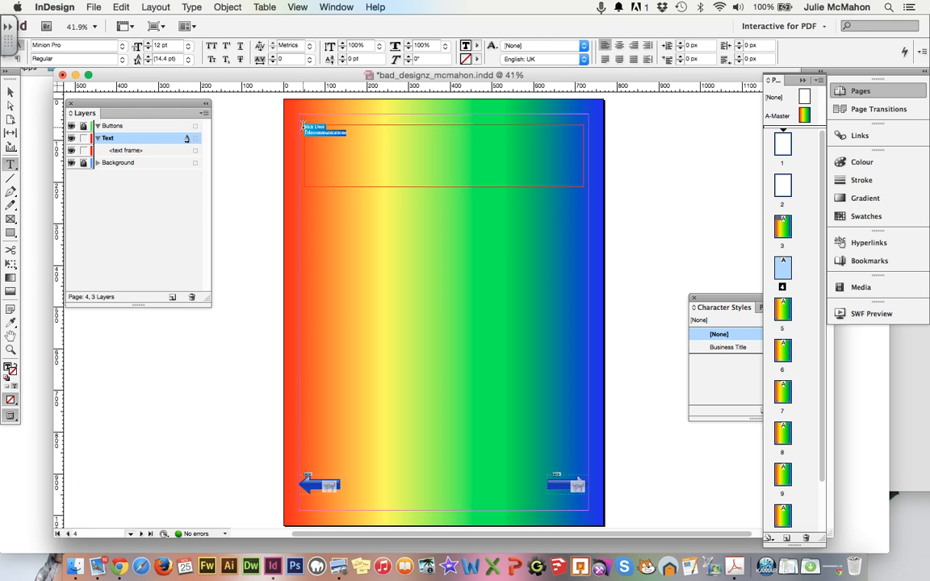
{"action": "left_click_drag", "start_coordinate": [721, 302], "coordinate": [657, 105]}
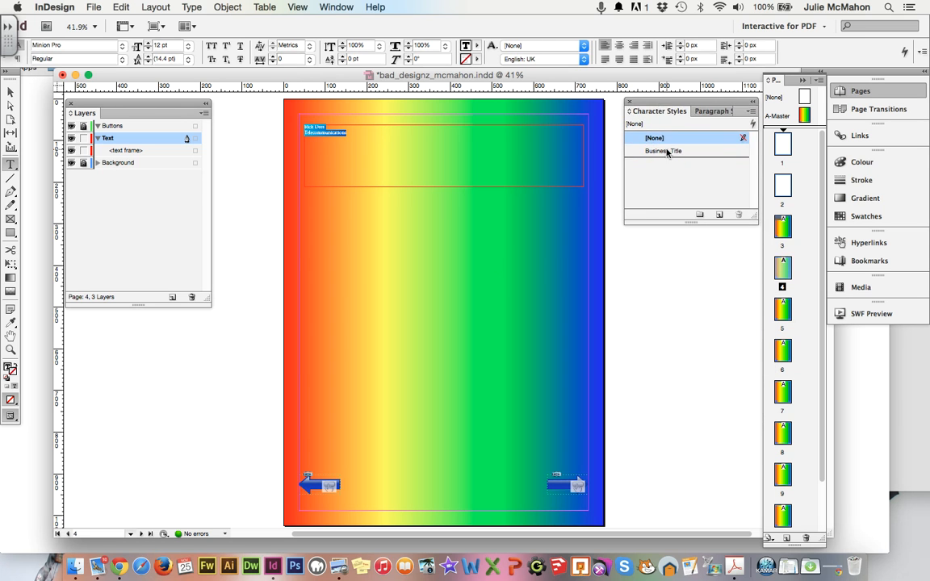
{"action": "double_click", "coordinate": [667, 152]}
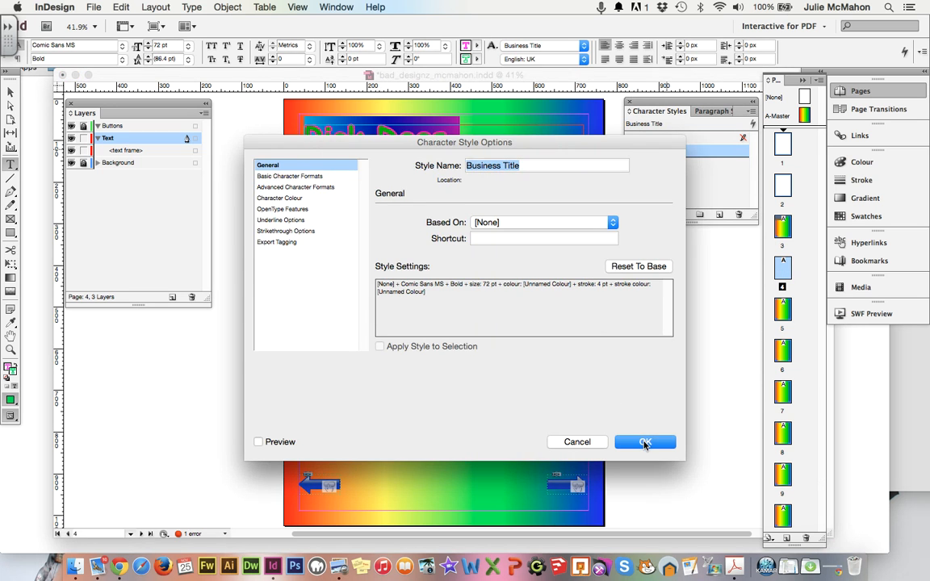
{"action": "left_click", "coordinate": [645, 442]}
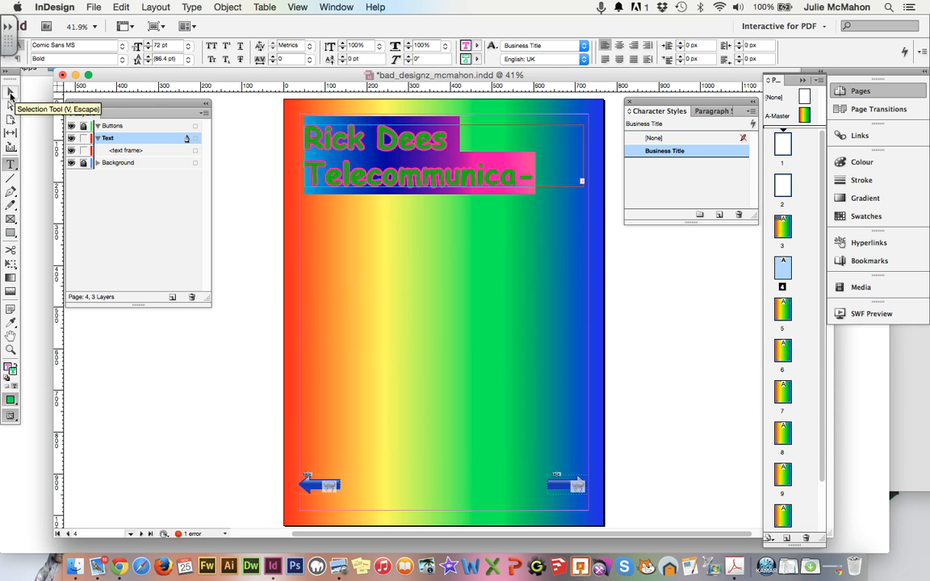
Resize the title frame to 716 × 198 px so Telecommunications fits on one line.
{"action": "left_click", "coordinate": [10, 94]}
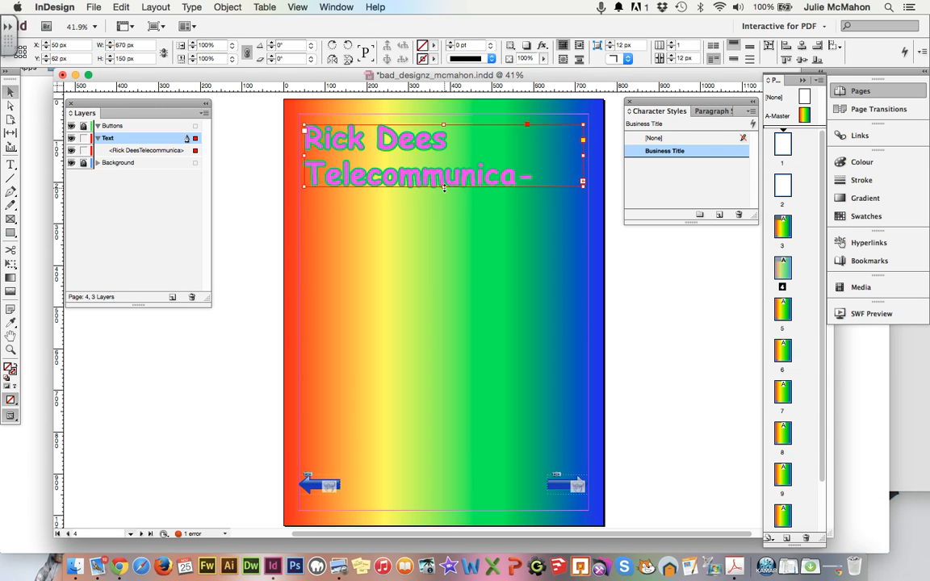
{"action": "left_click_drag", "start_coordinate": [443, 186], "coordinate": [443, 205]}
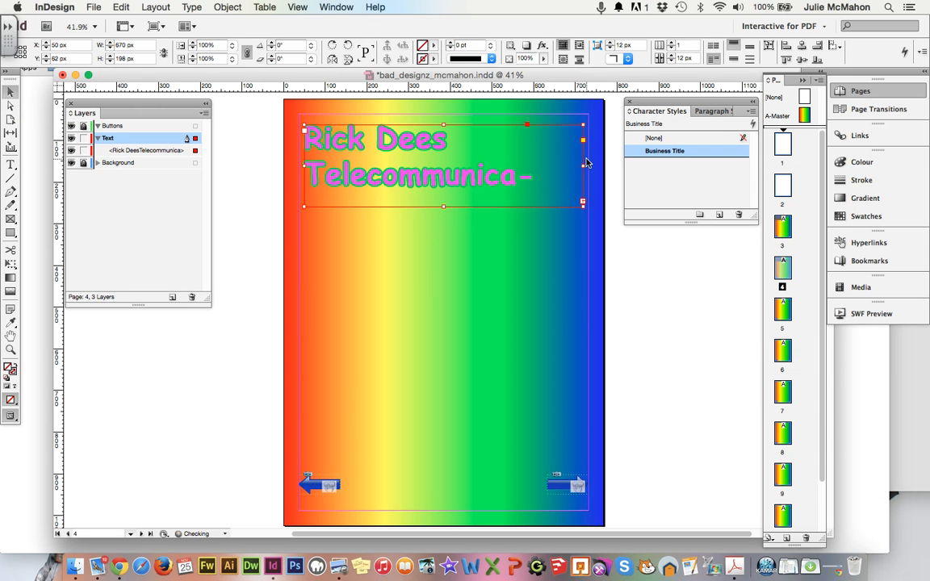
{"action": "left_click_drag", "start_coordinate": [583, 165], "coordinate": [594, 166]}
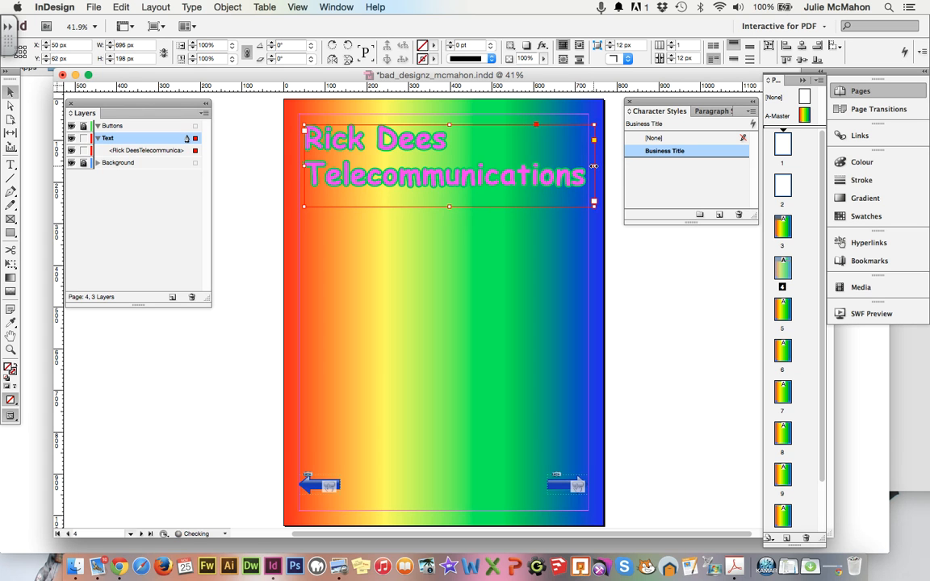
{"action": "mouse_move", "coordinate": [304, 166]}
{"action": "left_mouse_down"}
{"action": "mouse_move", "coordinate": [277, 155]}
{"action": "mouse_move", "coordinate": [296, 165]}
{"action": "left_mouse_up"}
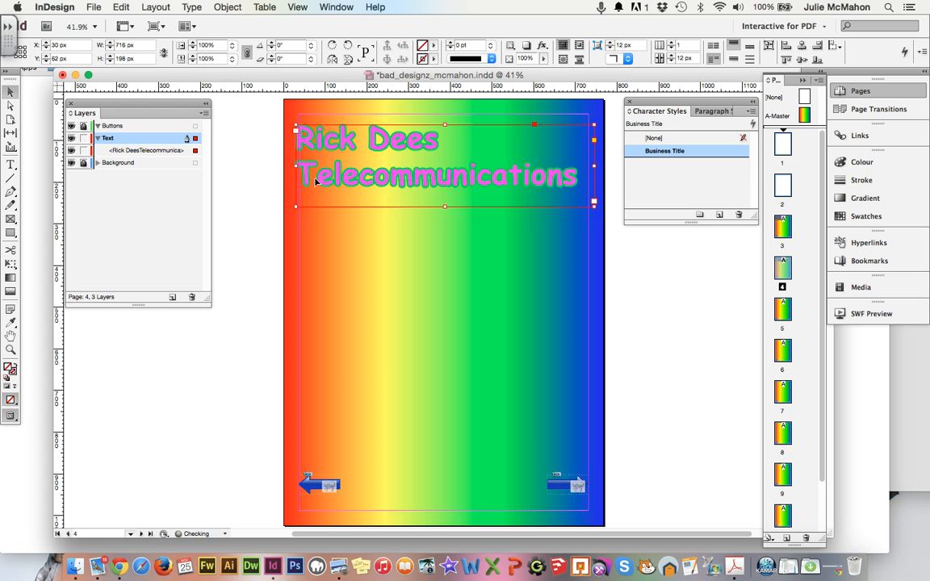
{"action": "left_click", "coordinate": [399, 251]}
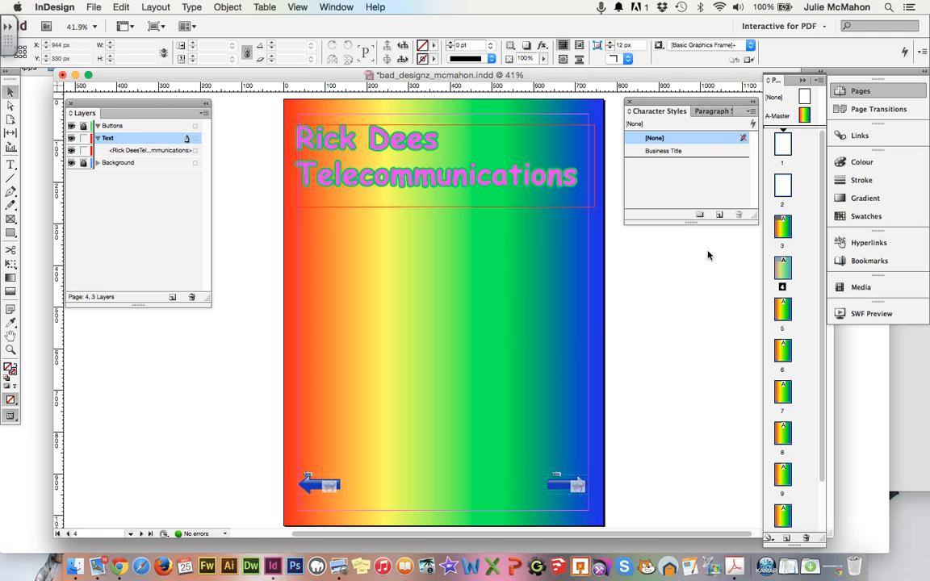
On page 3, lock the Text layer and add a new layer named 'Business Card'.
{"action": "double_click", "coordinate": [784, 226]}
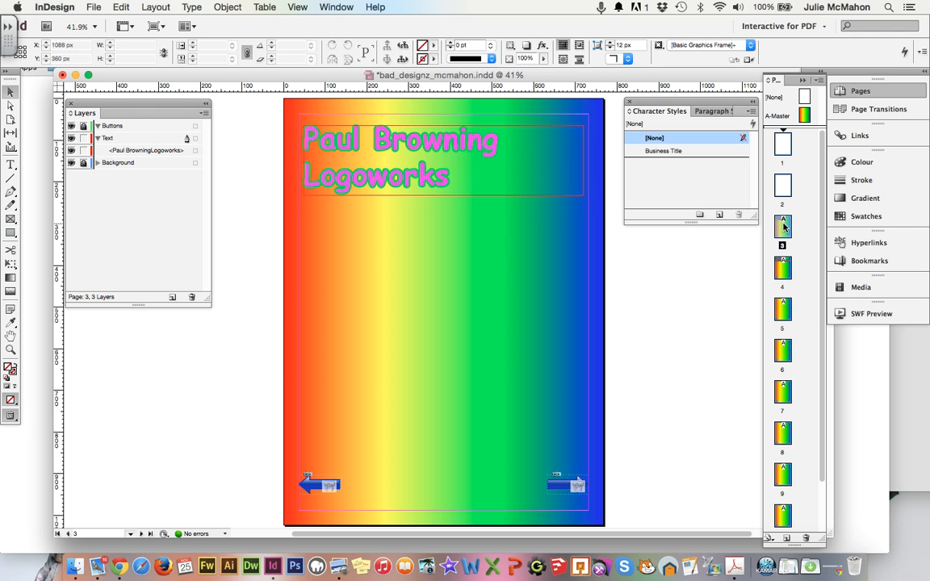
{"action": "left_click", "coordinate": [83, 139]}
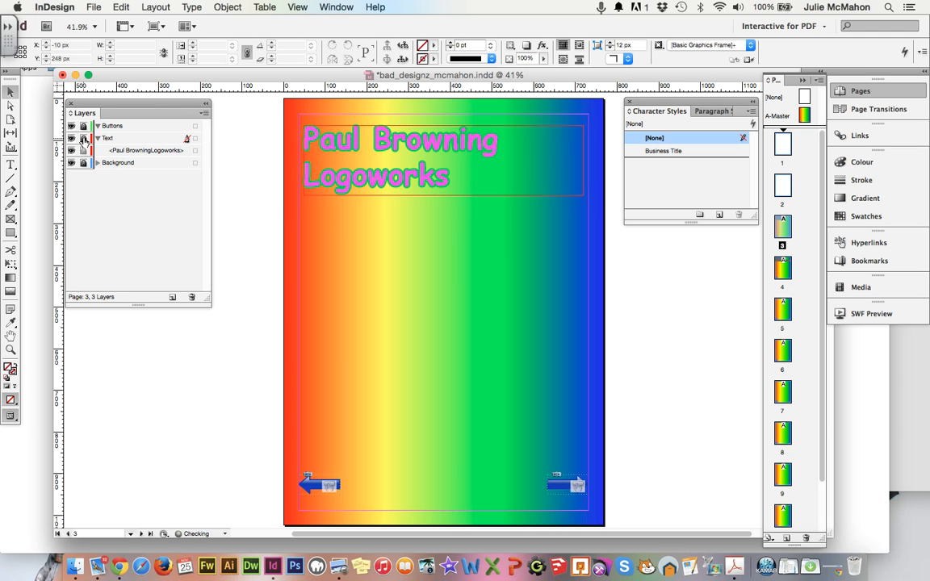
{"action": "left_click", "coordinate": [170, 297]}
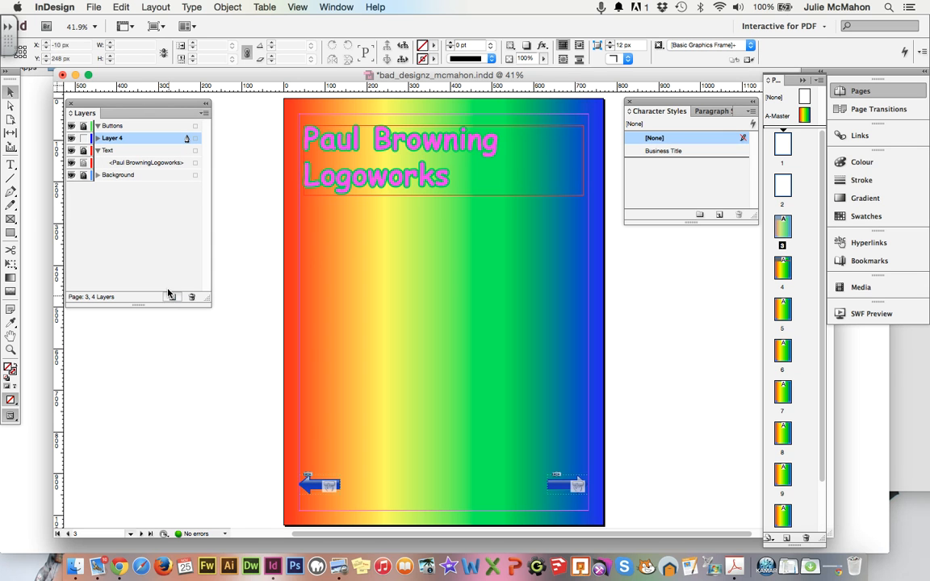
{"action": "double_click", "coordinate": [119, 140]}
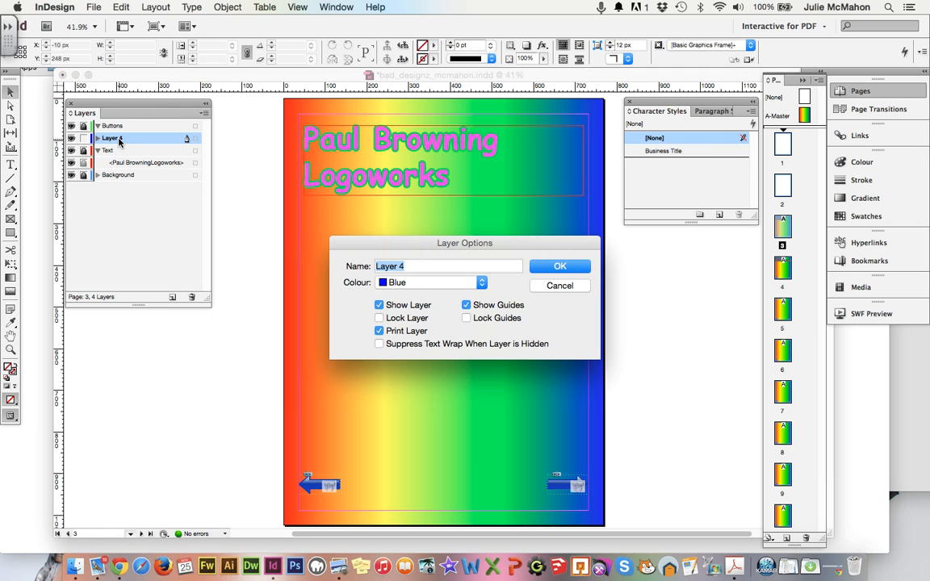
{"action": "type", "text": "Business Card"}
{"action": "key", "text": "Return"}
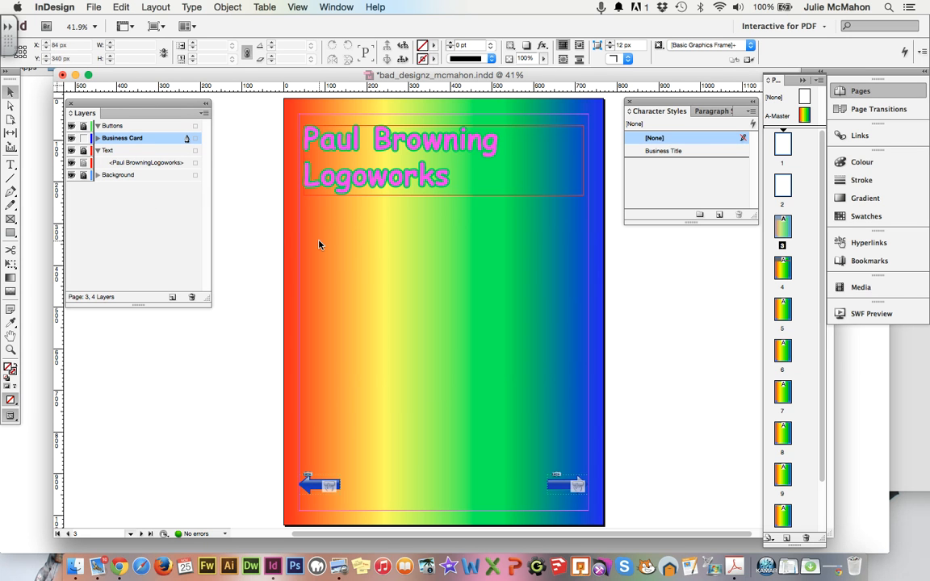
Place bizcard-bad-alignment.jpg from Bad Designs R Us/business_card_images on page 3, then undo it.
{"action": "left_click", "coordinate": [94, 7]}
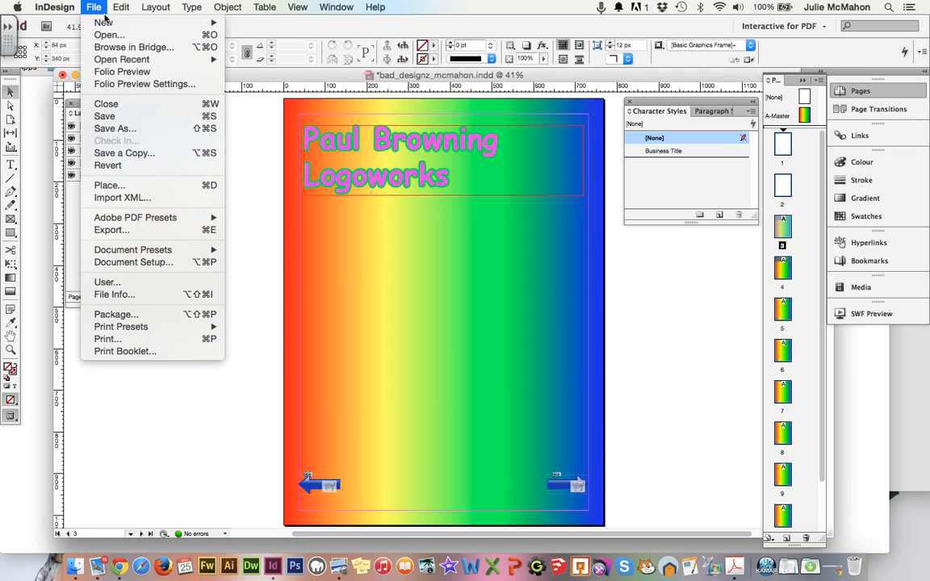
{"action": "left_click", "coordinate": [126, 185]}
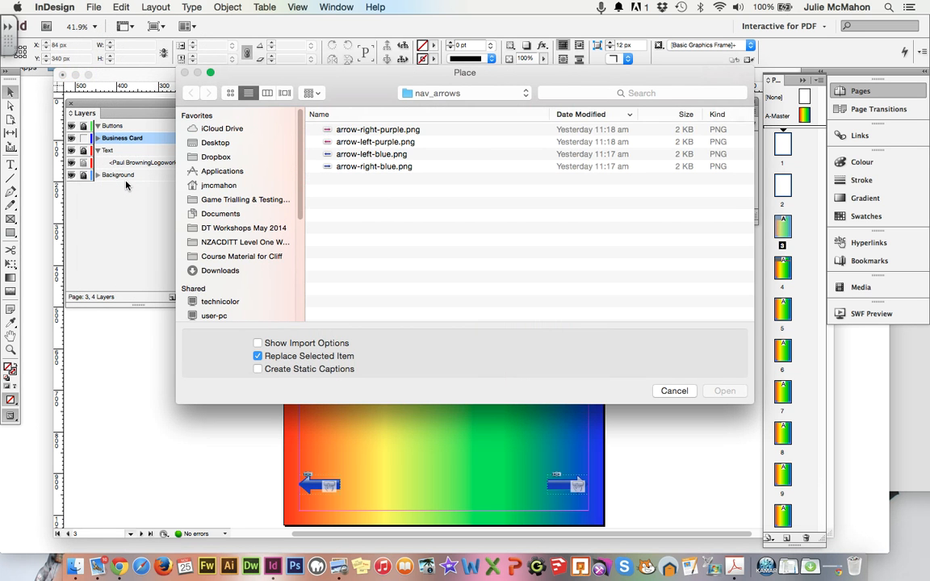
{"action": "left_click", "coordinate": [412, 93]}
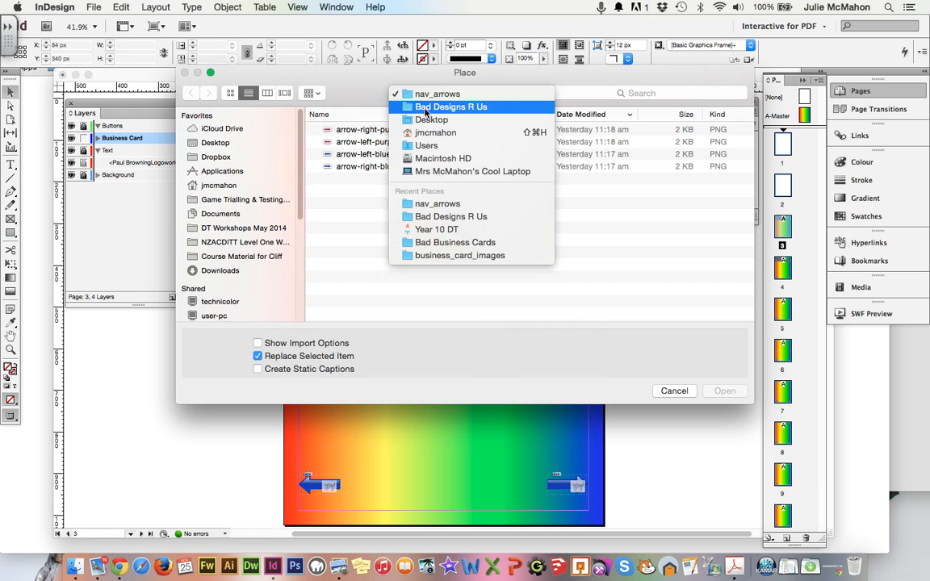
{"action": "left_click", "coordinate": [426, 109]}
{"action": "double_click", "coordinate": [365, 178]}
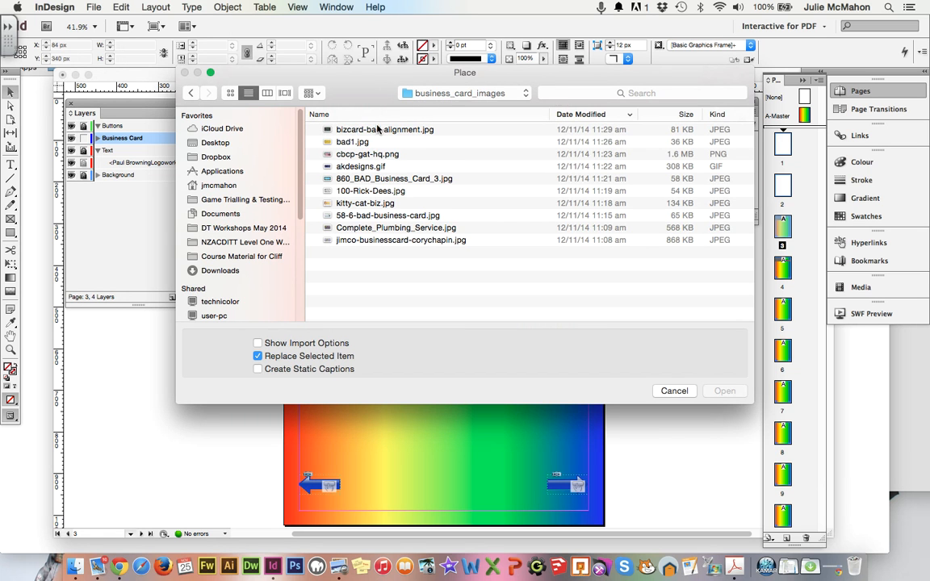
{"action": "left_click", "coordinate": [377, 130]}
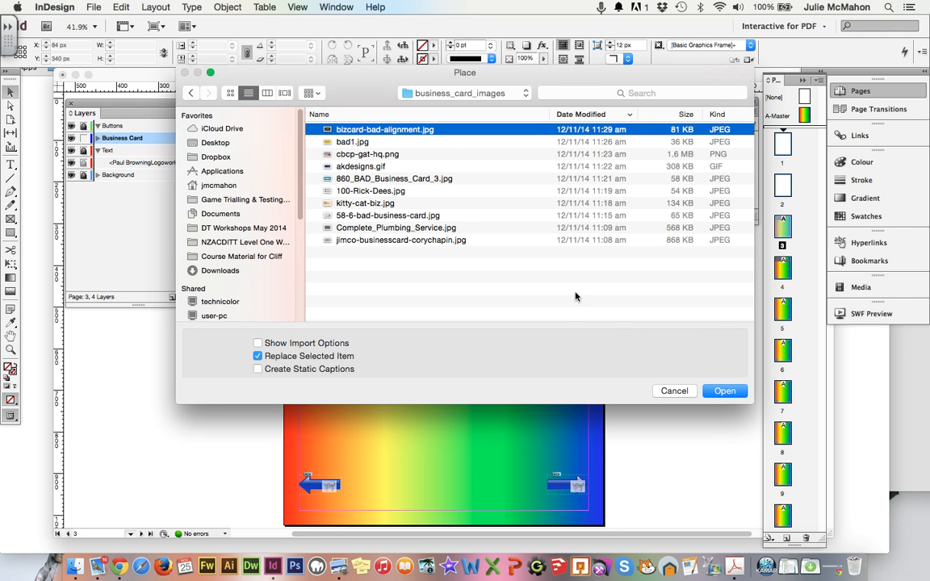
{"action": "left_click", "coordinate": [715, 394]}
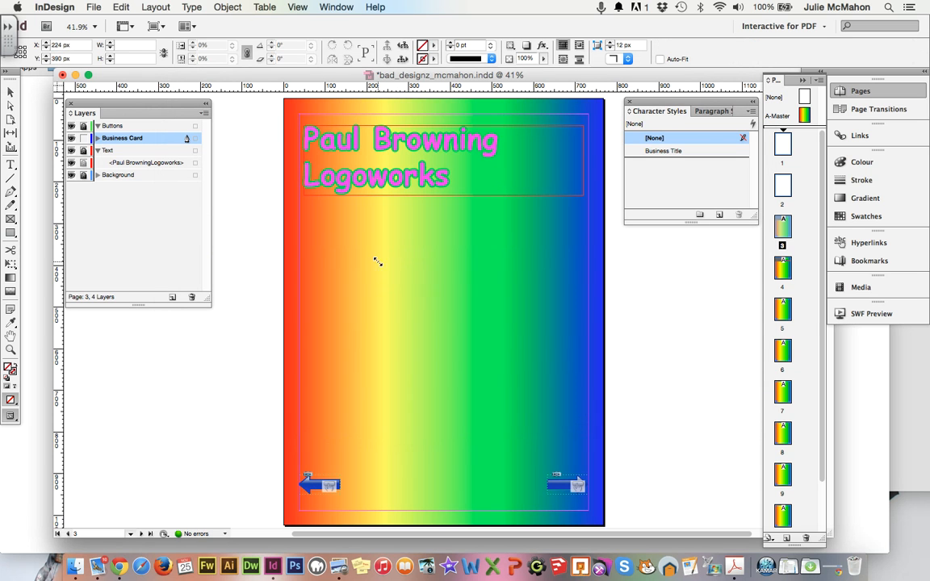
{"action": "left_click", "coordinate": [377, 261]}
{"action": "key", "text": "super+z"}
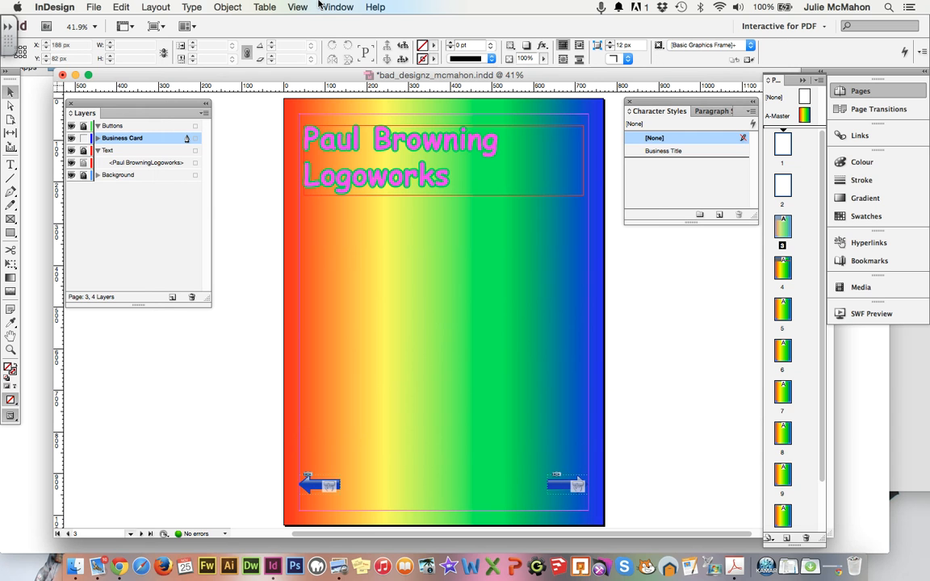
Load 58-6-bad-business-card.jpg for placing, browsing the folder in thumbnail view.
{"action": "left_click", "coordinate": [92, 6]}
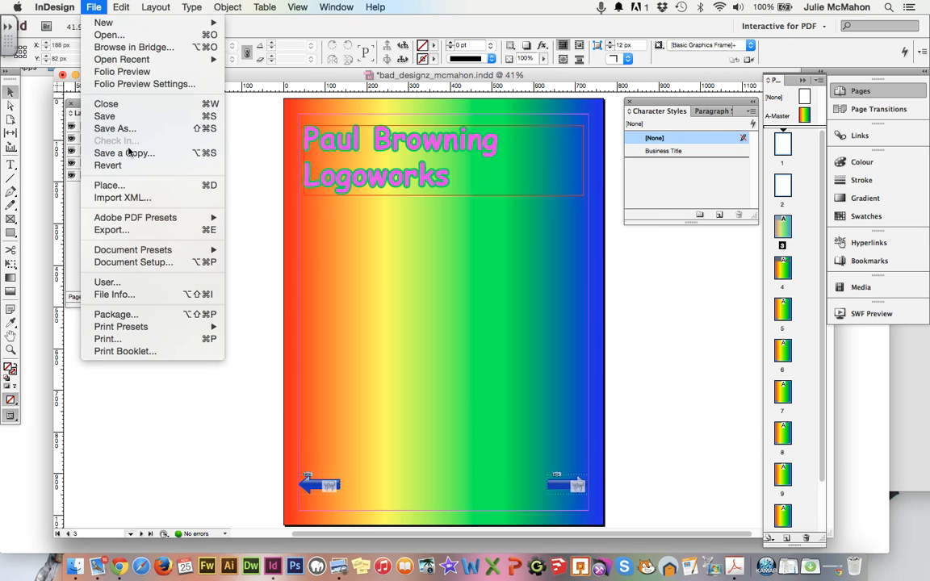
{"action": "left_click", "coordinate": [128, 185]}
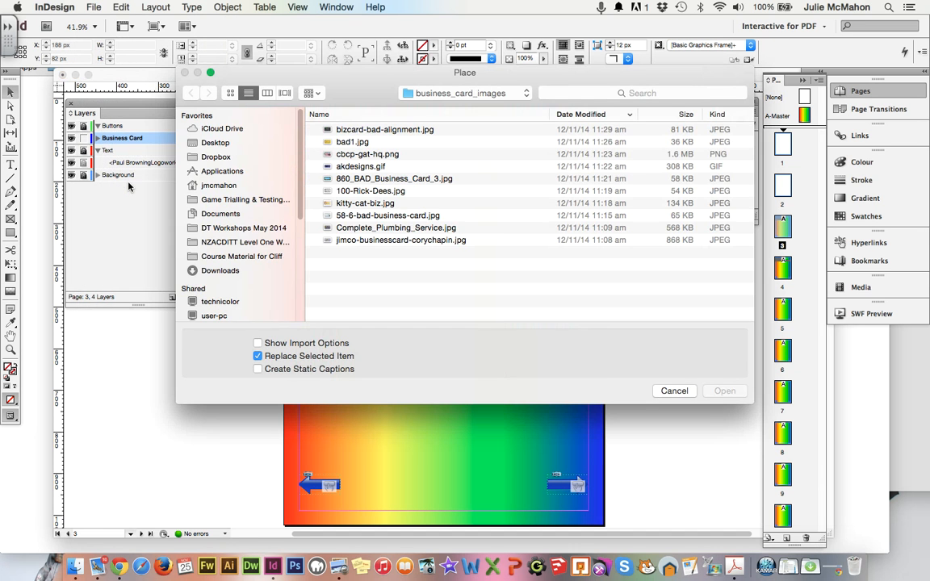
{"action": "left_click", "coordinate": [231, 94]}
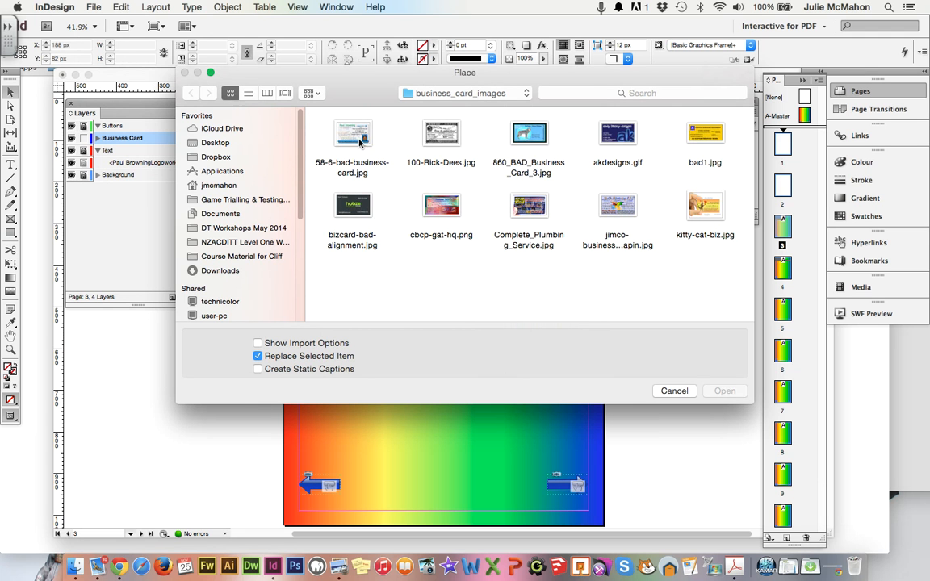
{"action": "left_click", "coordinate": [327, 129]}
{"action": "left_click", "coordinate": [725, 391]}
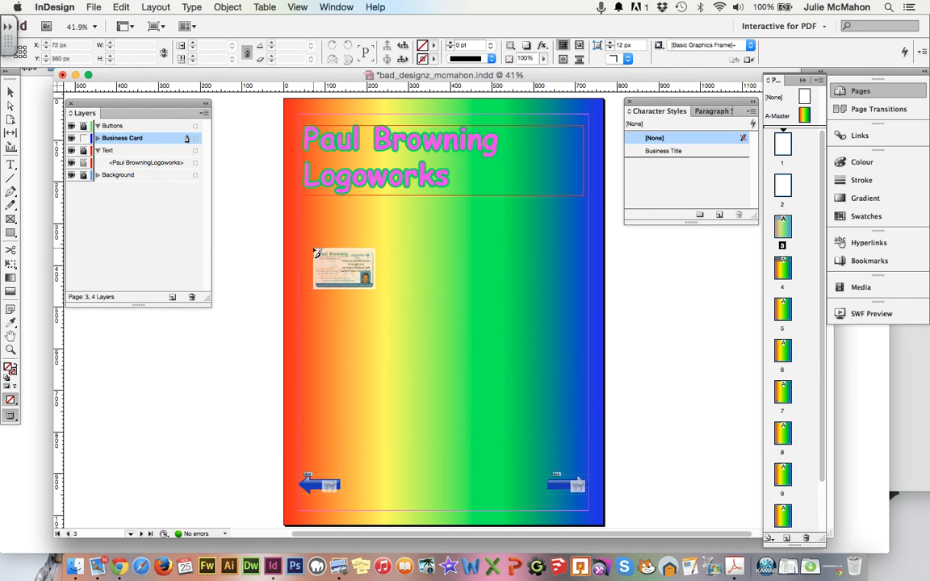
Drop the card image below the title near the left margin and enlarge its frame to about 700 px.
{"action": "left_click", "coordinate": [314, 247]}
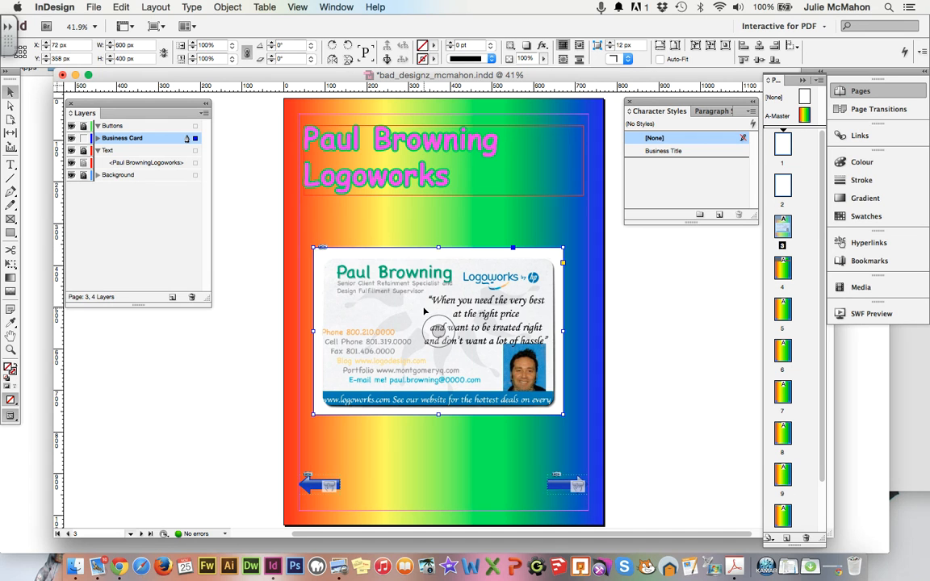
{"action": "mouse_move", "coordinate": [414, 297]}
{"action": "left_mouse_down"}
{"action": "mouse_move", "coordinate": [384, 300]}
{"action": "mouse_move", "coordinate": [398, 274]}
{"action": "mouse_move", "coordinate": [405, 281]}
{"action": "left_mouse_up"}
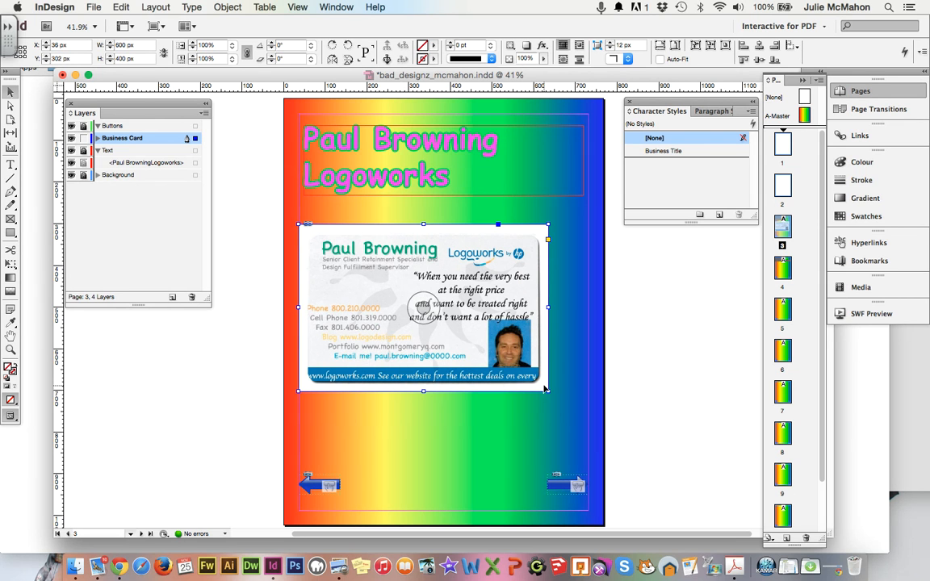
{"action": "left_click_drag", "start_coordinate": [548, 391], "coordinate": [588, 419]}
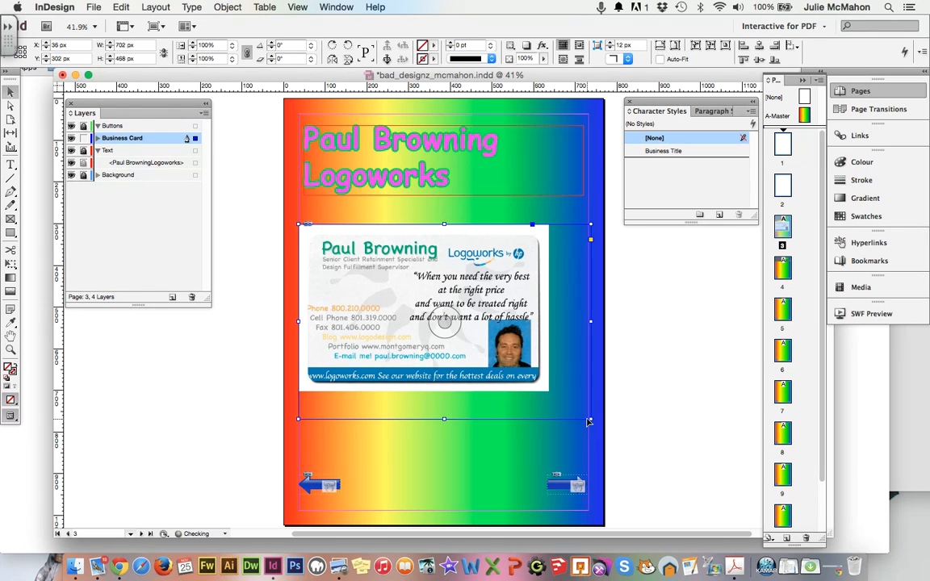
Set the card image's fitting to Fill Frame Proportionally.
{"action": "right_click", "coordinate": [513, 347]}
{"action": "mouse_move", "coordinate": [563, 435]}
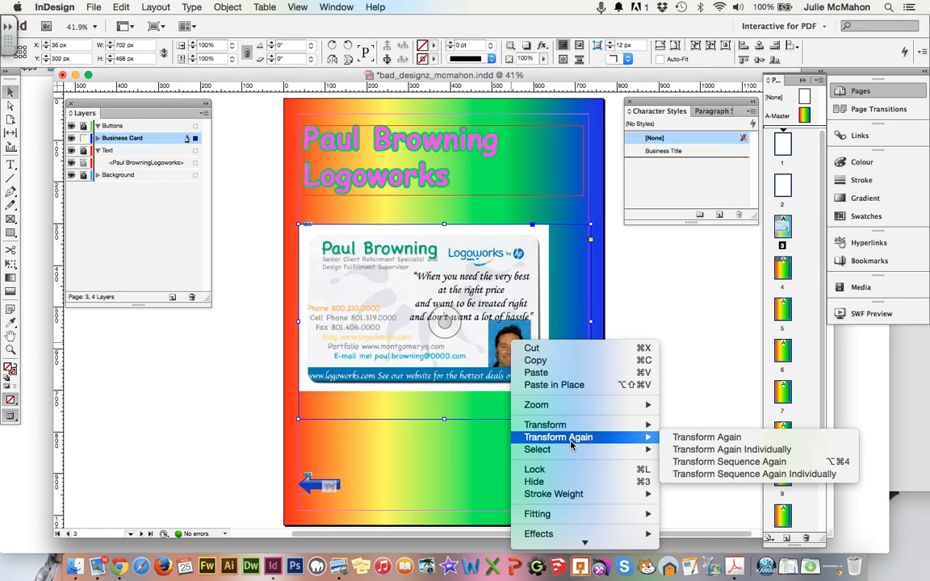
{"action": "mouse_move", "coordinate": [613, 522]}
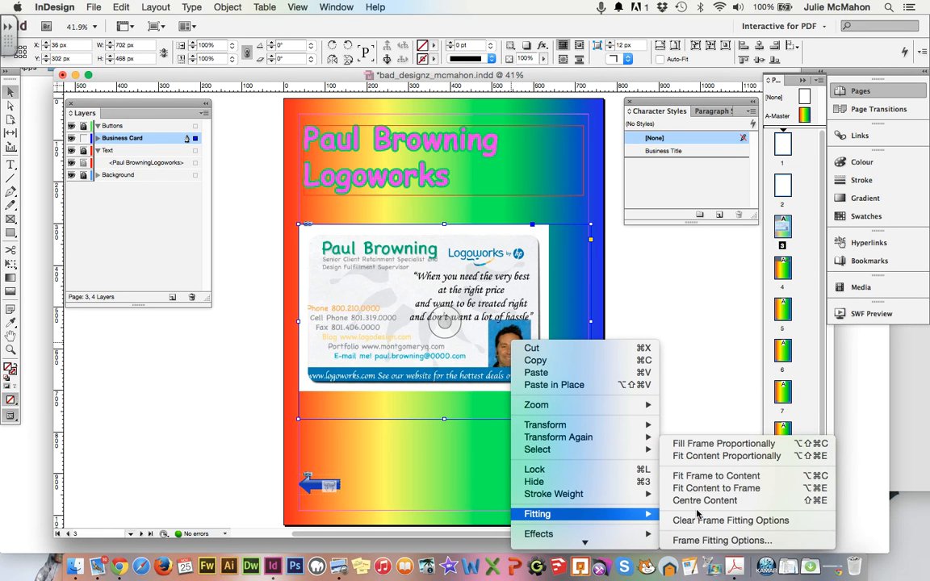
{"action": "left_click", "coordinate": [723, 457]}
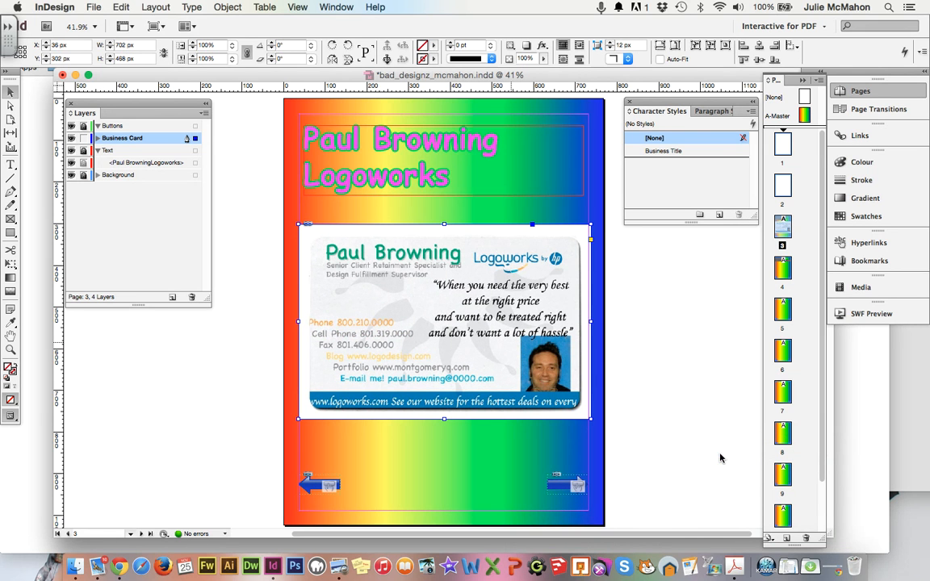
{"action": "left_click", "coordinate": [555, 438]}
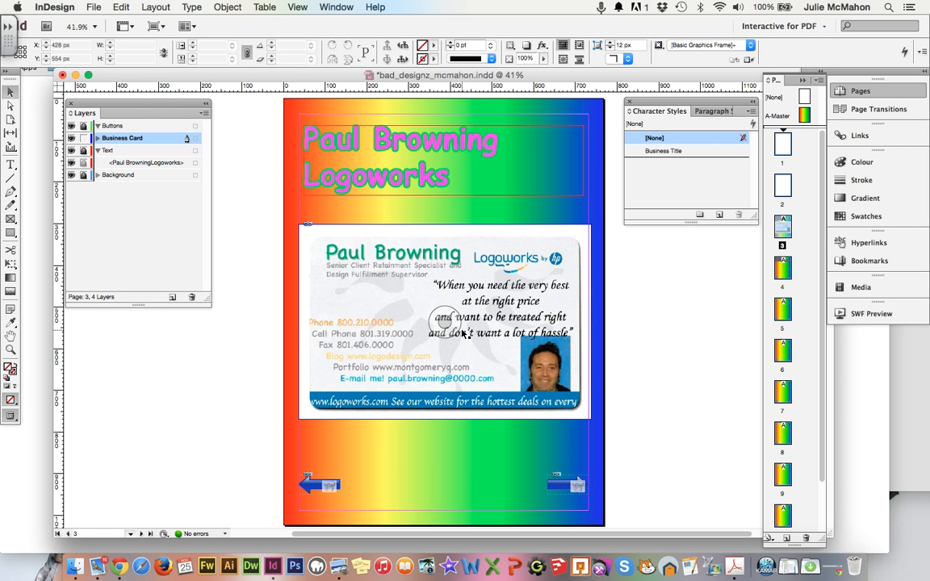
Select the business card image in Layers and increase its stroke weight in the Stroke panel.
{"action": "left_click", "coordinate": [853, 182]}
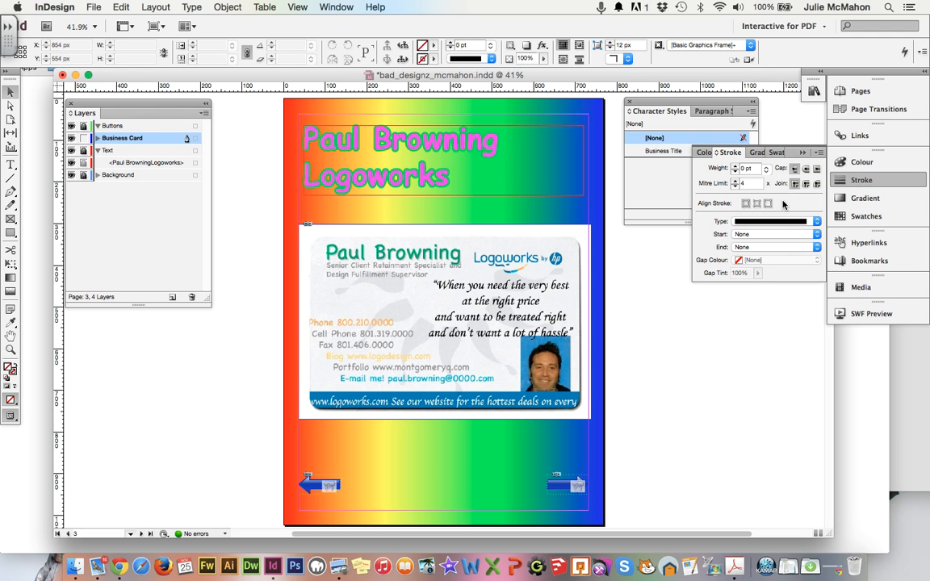
{"action": "left_click", "coordinate": [736, 167]}
{"action": "left_click", "coordinate": [735, 167]}
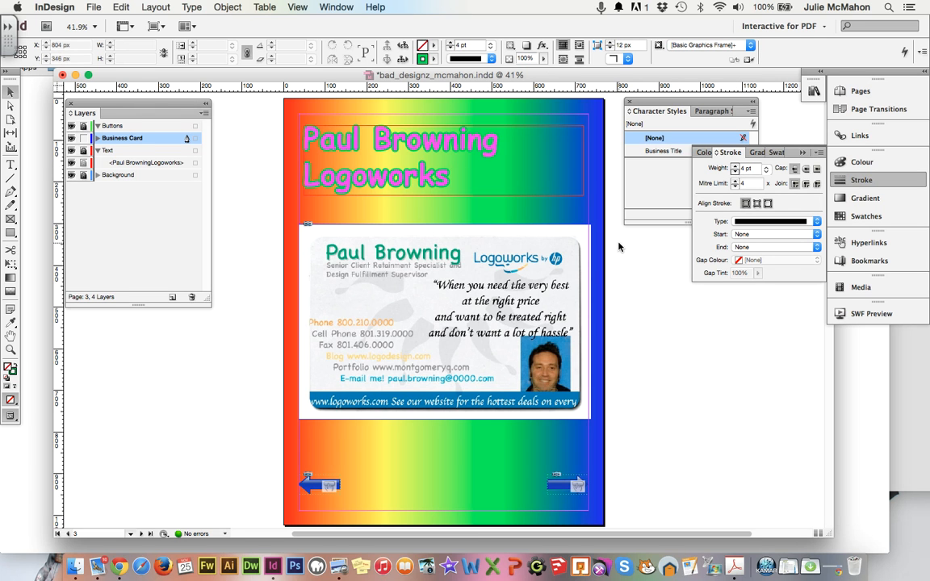
{"action": "left_click", "coordinate": [97, 138]}
{"action": "left_click", "coordinate": [135, 151]}
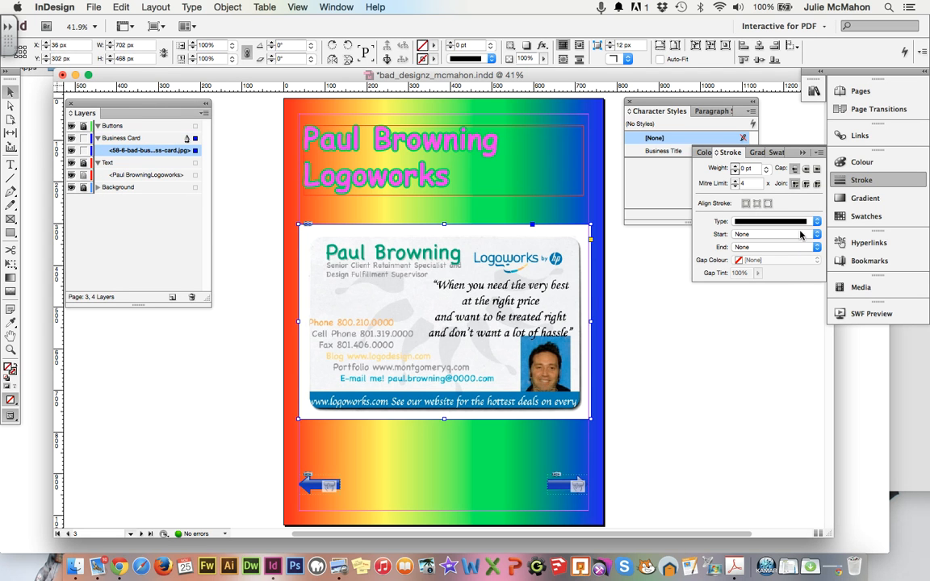
{"action": "left_click", "coordinate": [736, 166]}
{"action": "left_click", "coordinate": [735, 167]}
{"action": "left_click", "coordinate": [735, 166]}
{"action": "left_click", "coordinate": [736, 166]}
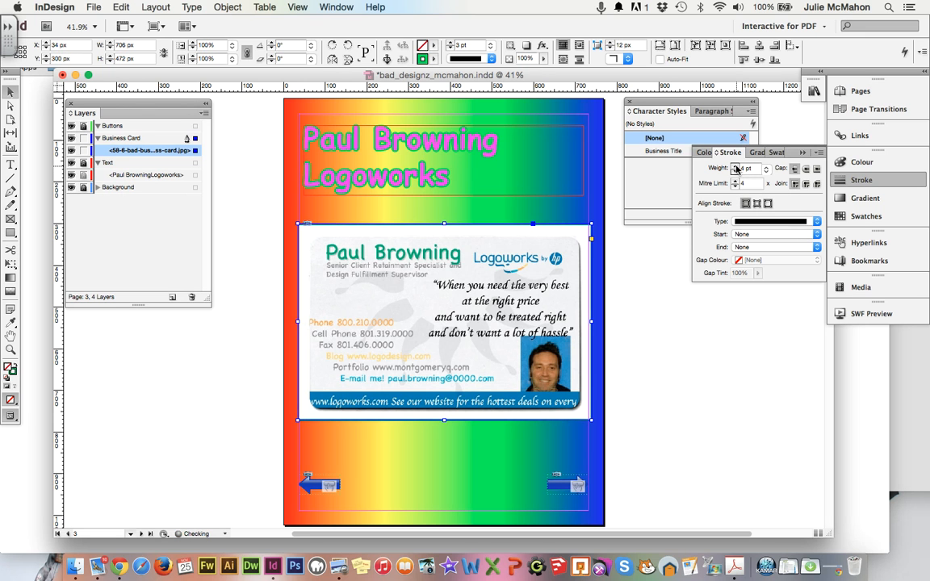
Make the card border Dotted with RGB Green gaps, then thicken it further.
{"action": "left_click", "coordinate": [797, 222]}
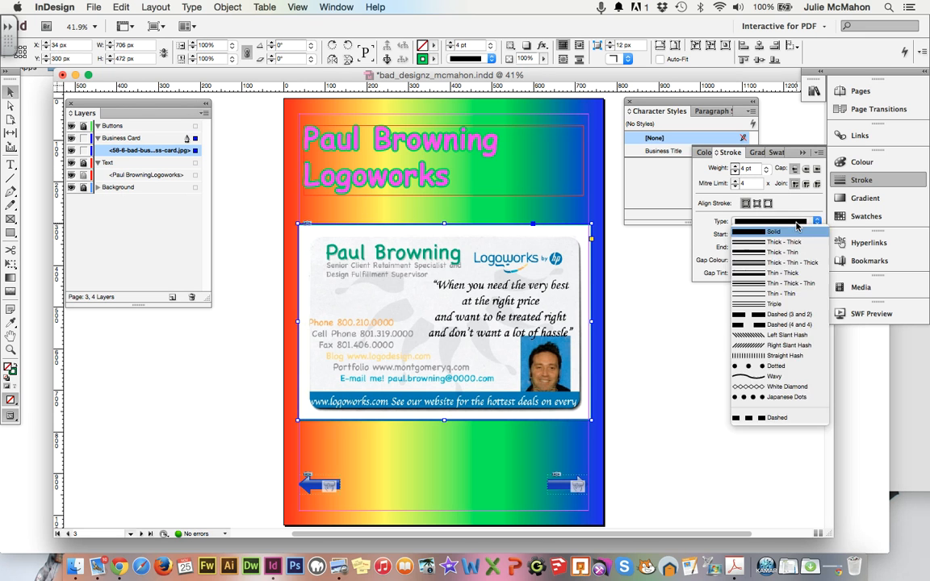
{"action": "left_click", "coordinate": [775, 367]}
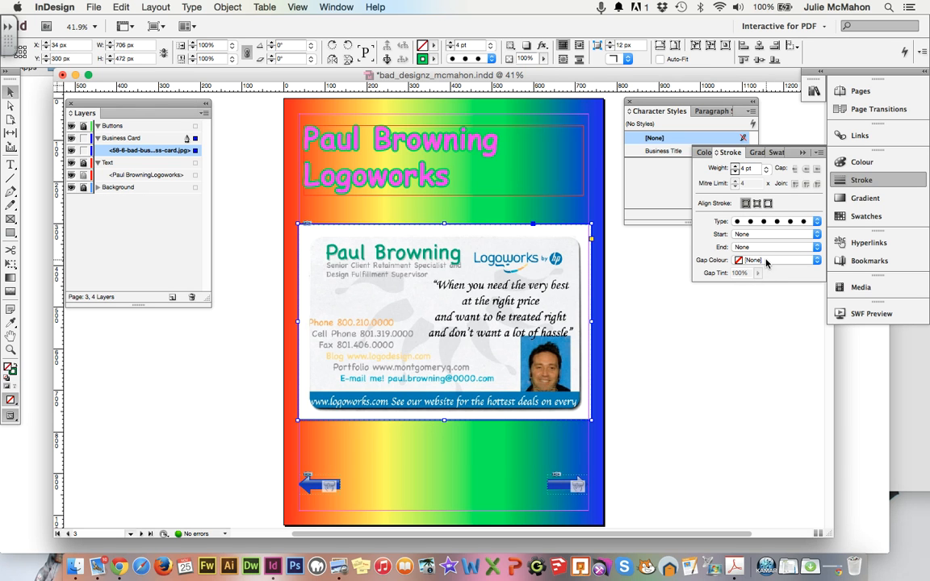
{"action": "left_click", "coordinate": [766, 260]}
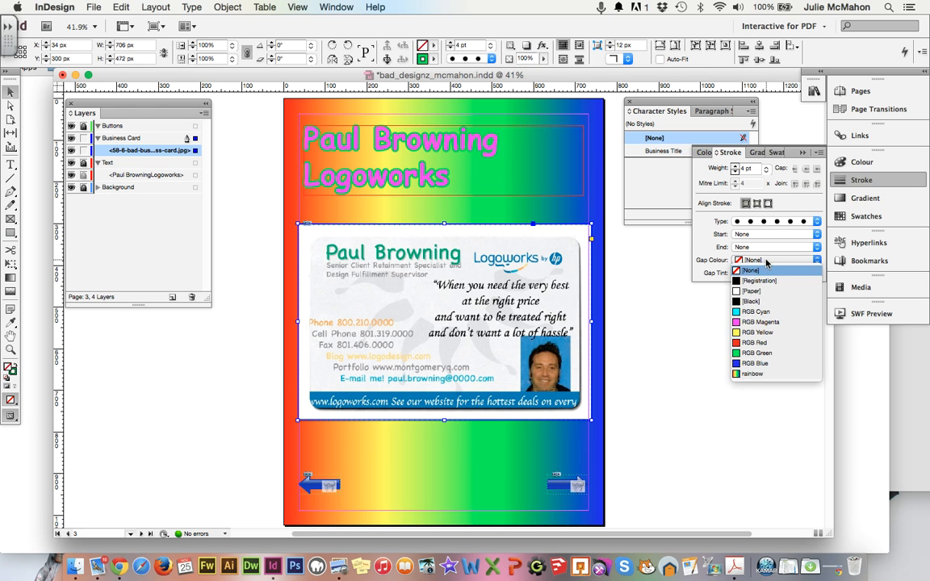
{"action": "left_click", "coordinate": [754, 354]}
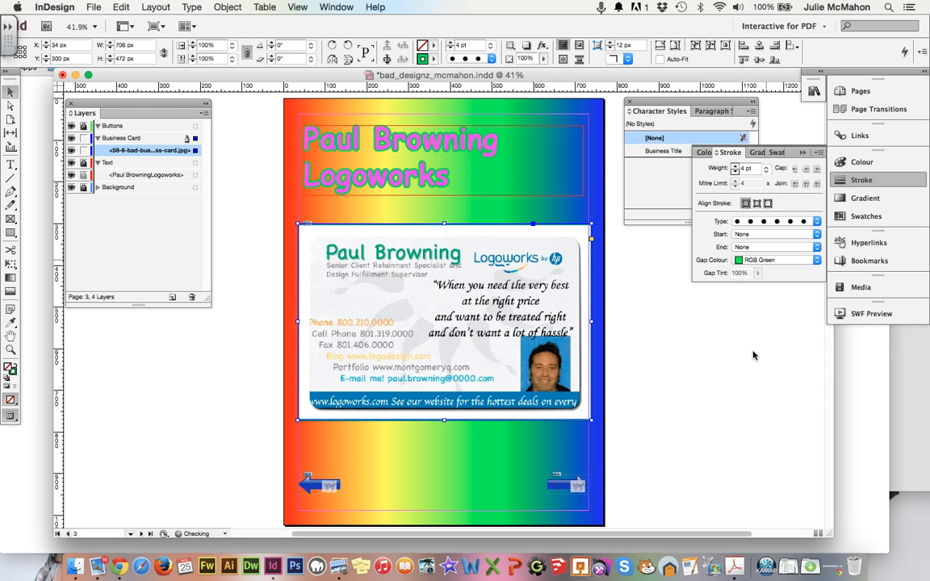
{"action": "left_click", "coordinate": [736, 165]}
{"action": "left_click", "coordinate": [736, 166]}
{"action": "left_click", "coordinate": [736, 165]}
{"action": "left_click", "coordinate": [736, 165]}
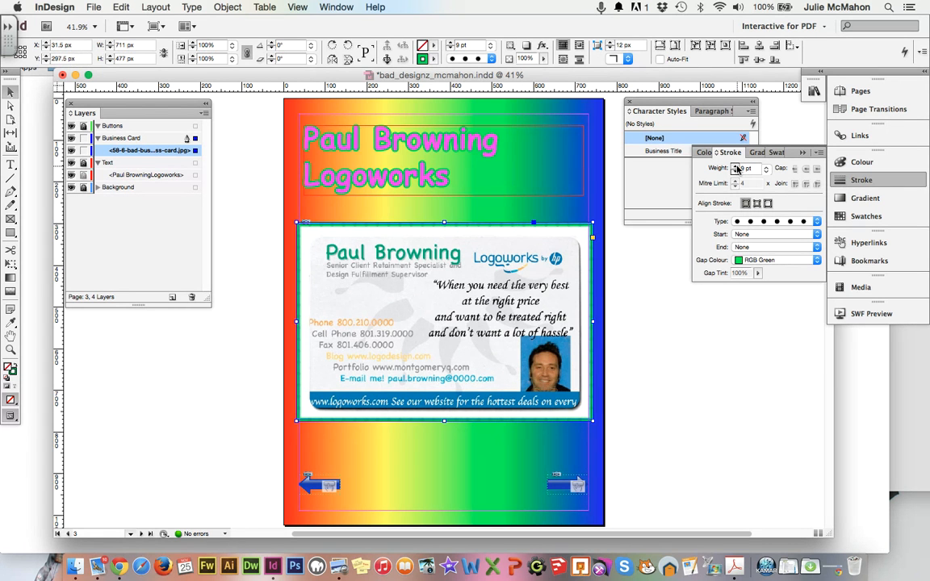
{"action": "left_click", "coordinate": [736, 166]}
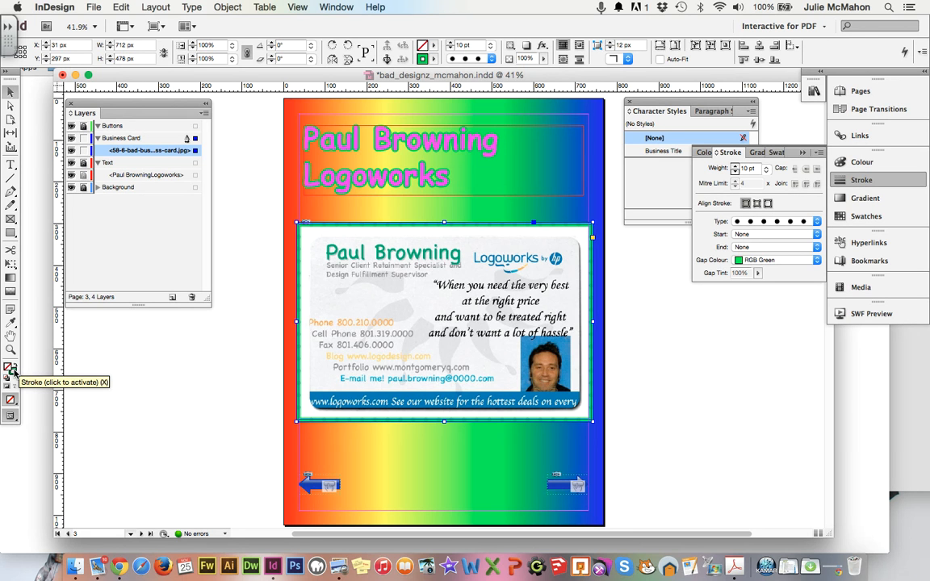
Mix a purple in the Colour Picker and swap fill and stroke so the dotted border turns purple.
{"action": "left_click", "coordinate": [13, 370]}
{"action": "double_click", "coordinate": [10, 369]}
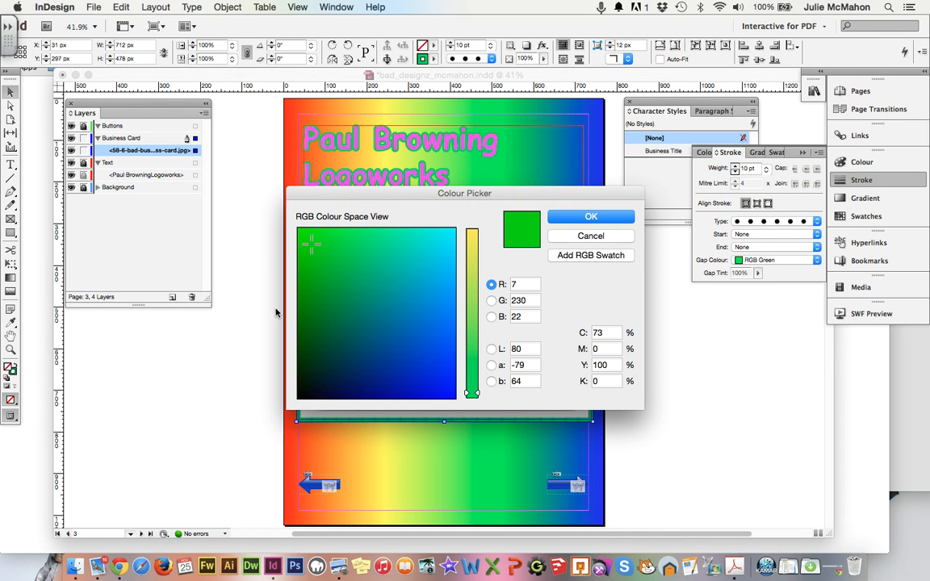
{"action": "left_click_drag", "start_coordinate": [316, 247], "coordinate": [442, 255]}
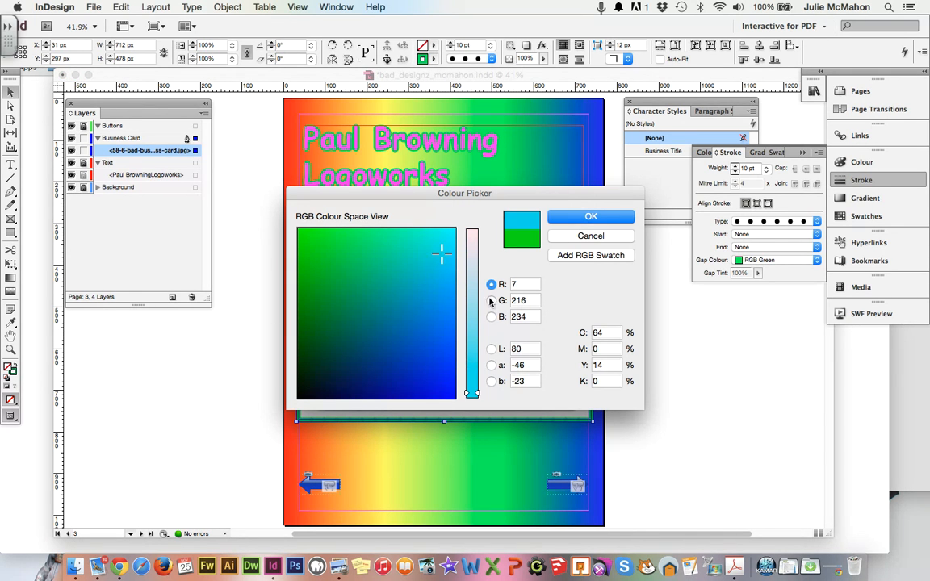
{"action": "left_click", "coordinate": [473, 368]}
{"action": "left_click_drag", "start_coordinate": [477, 366], "coordinate": [475, 284]}
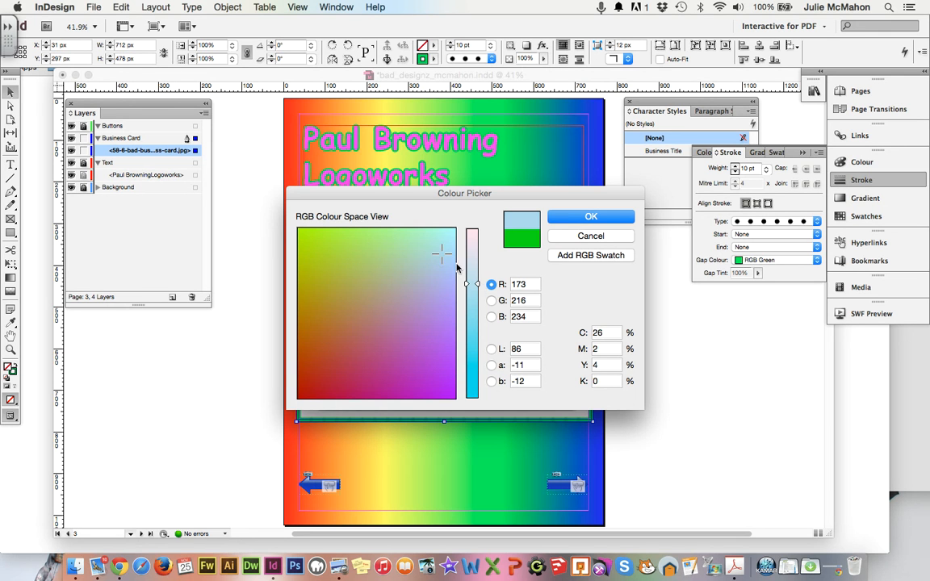
{"action": "mouse_move", "coordinate": [400, 231]}
{"action": "left_mouse_down"}
{"action": "mouse_move", "coordinate": [430, 404]}
{"action": "mouse_move", "coordinate": [443, 381]}
{"action": "left_mouse_up"}
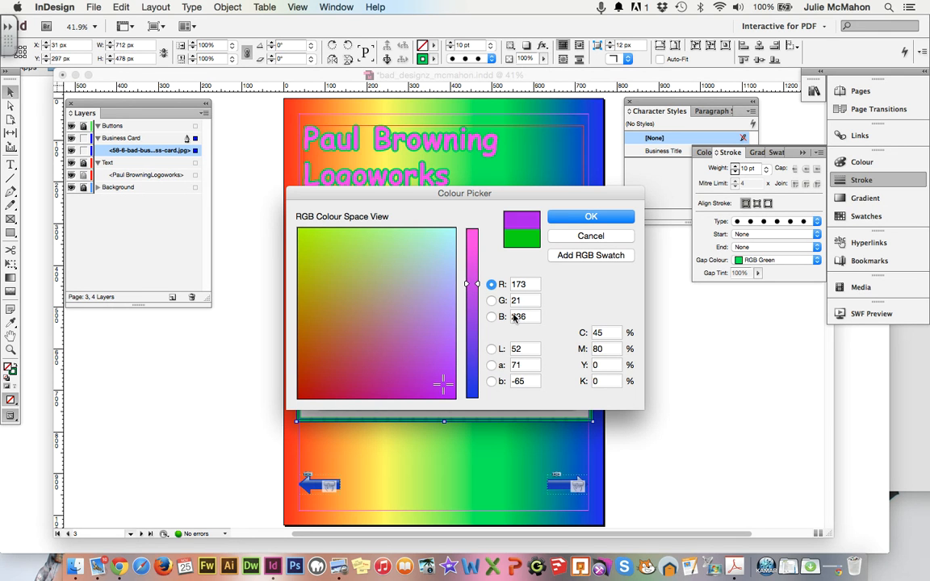
{"action": "left_click", "coordinate": [588, 218]}
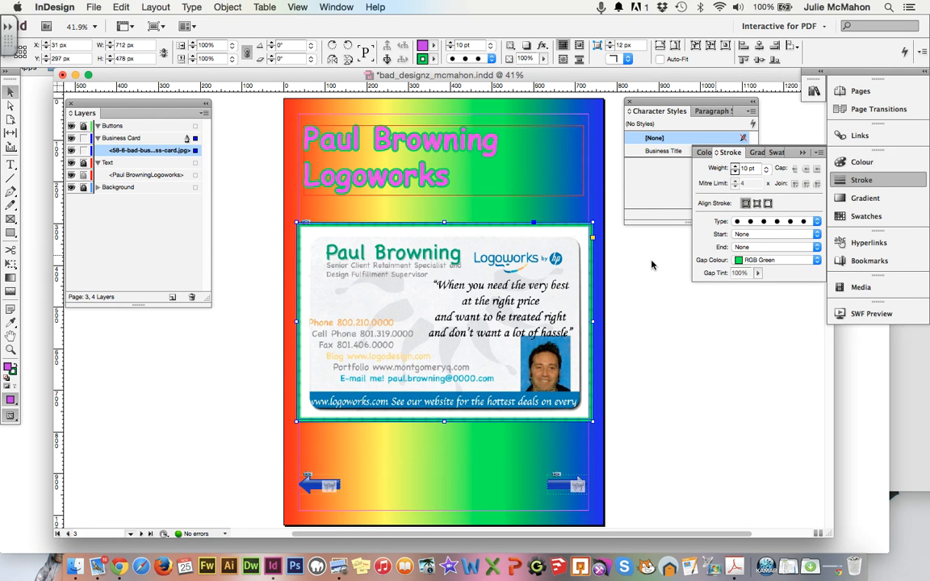
{"action": "left_click", "coordinate": [14, 365]}
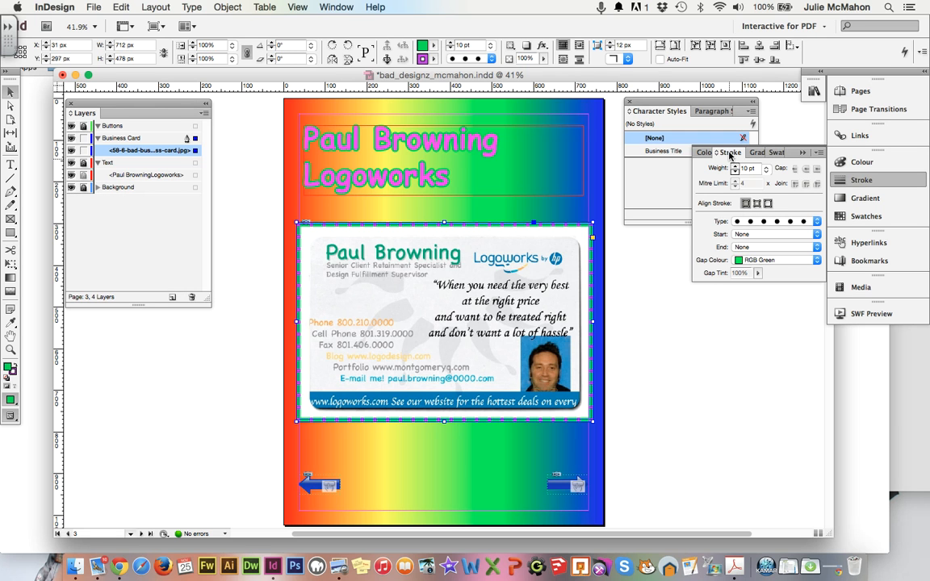
Open the Object Styles panel, move it off the card, and create Object Style 1 from the frame.
{"action": "left_click", "coordinate": [343, 6]}
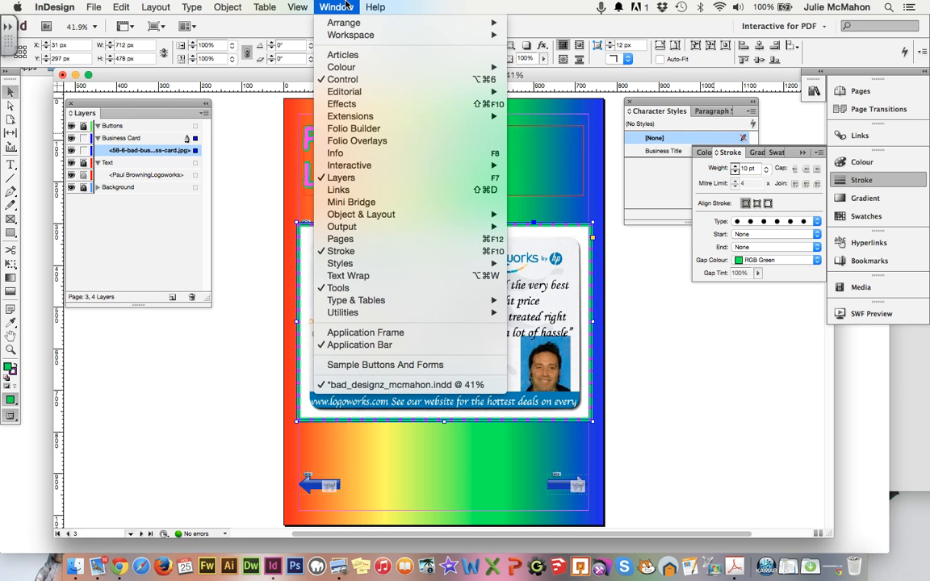
{"action": "mouse_move", "coordinate": [411, 264]}
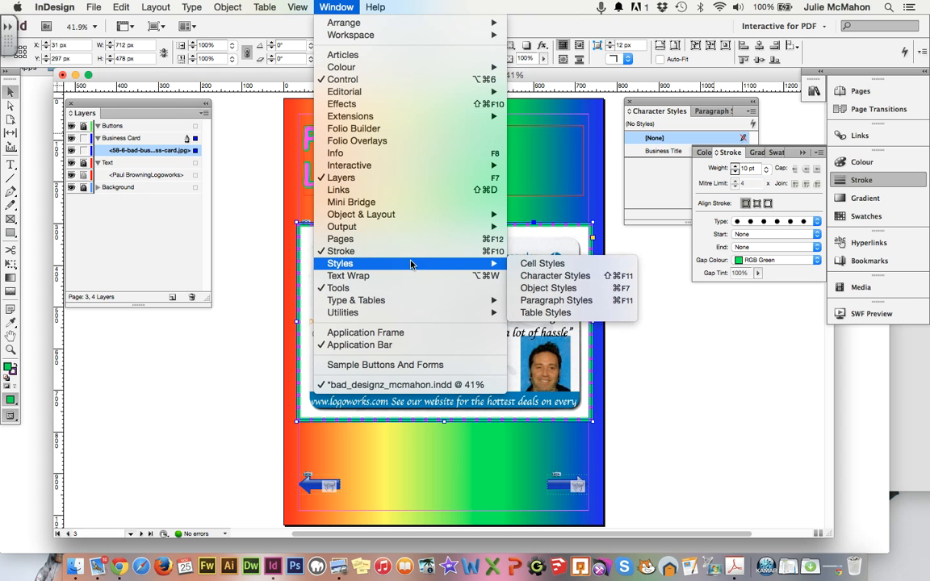
{"action": "left_click", "coordinate": [542, 289]}
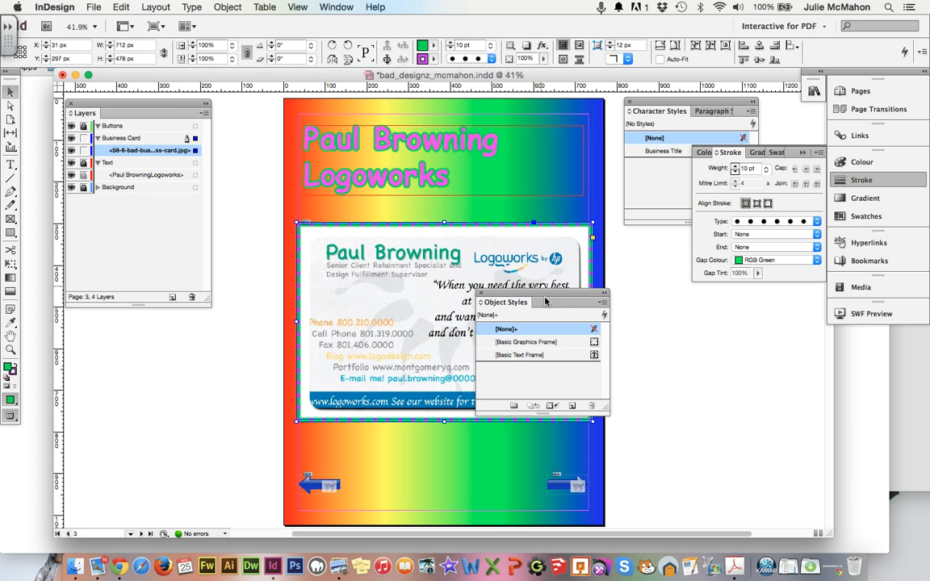
{"action": "left_click_drag", "start_coordinate": [545, 299], "coordinate": [711, 309]}
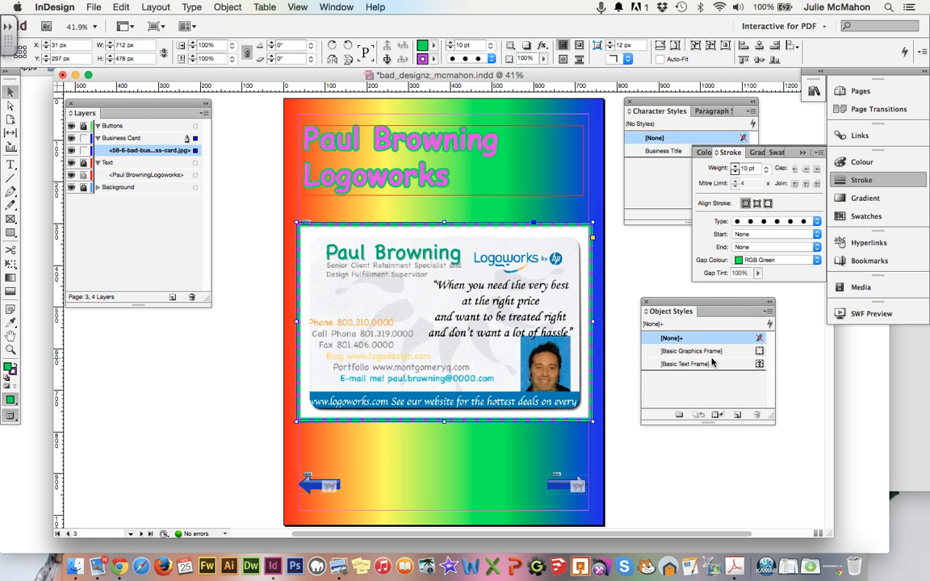
{"action": "left_click", "coordinate": [737, 416]}
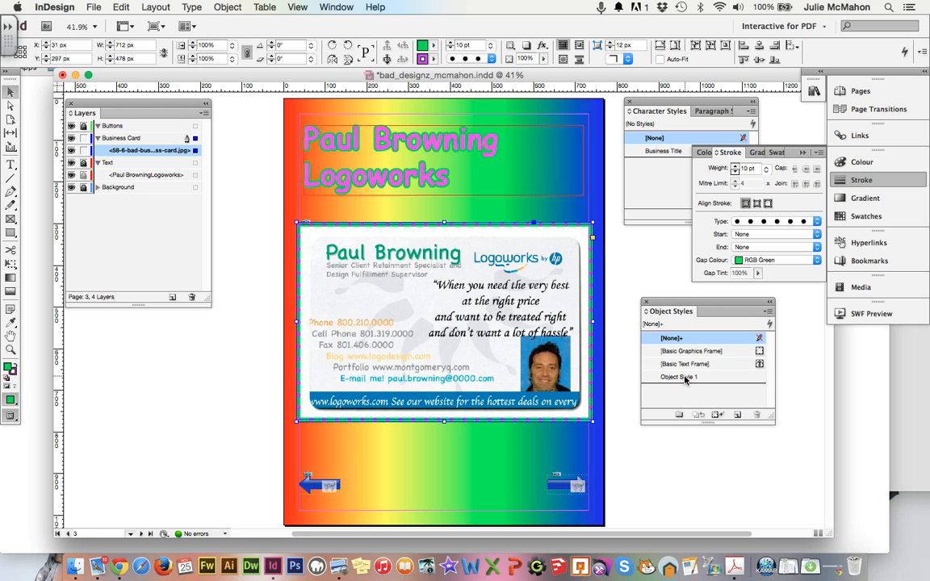
Rename Object Style 1 to 'Business Card Frame' and enable Drop Shadow and Bevel and Emboss.
{"action": "double_click", "coordinate": [683, 377]}
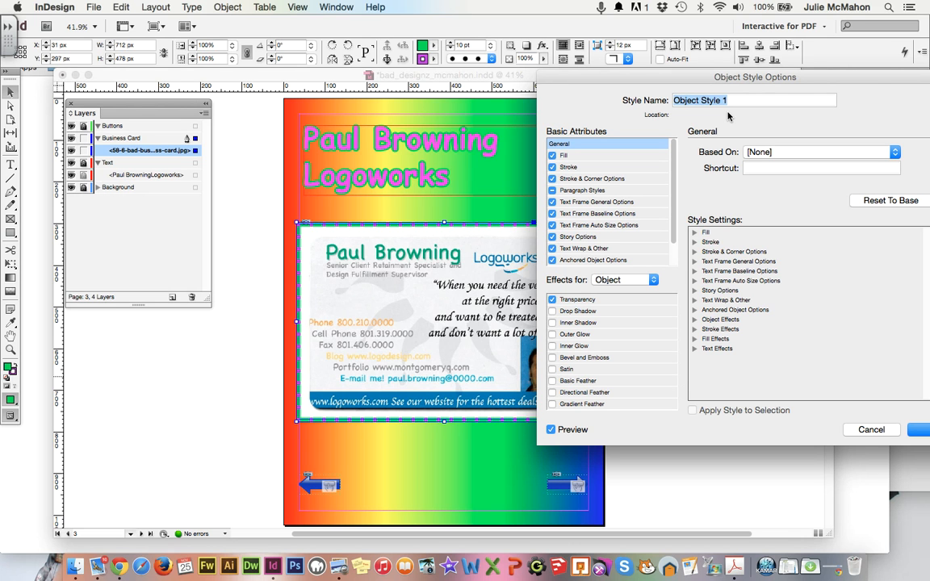
{"action": "type", "text": "Business Card FRa"}
{"action": "key", "text": "BackSpace"}
{"action": "key", "text": "BackSpace"}
{"action": "type", "text": "rame"}
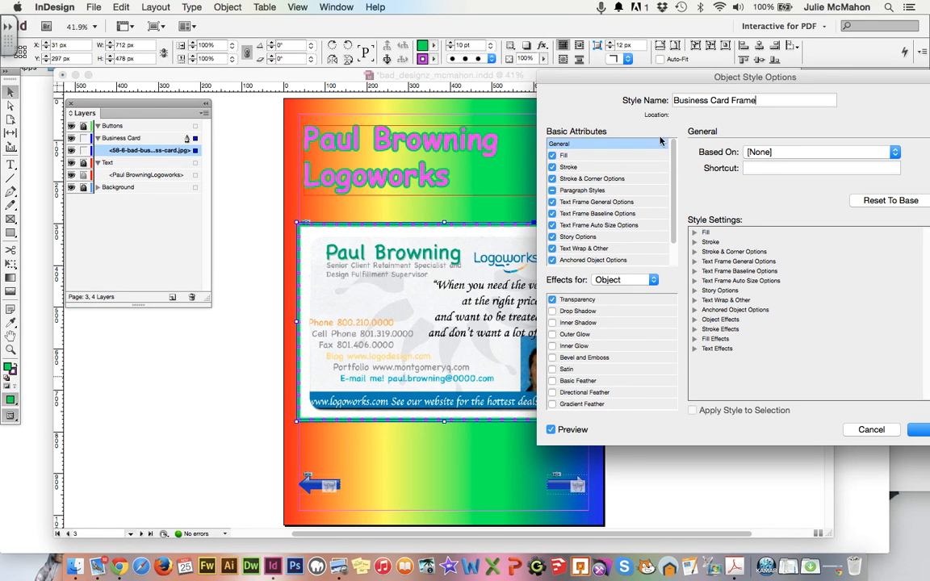
{"action": "left_click", "coordinate": [568, 168]}
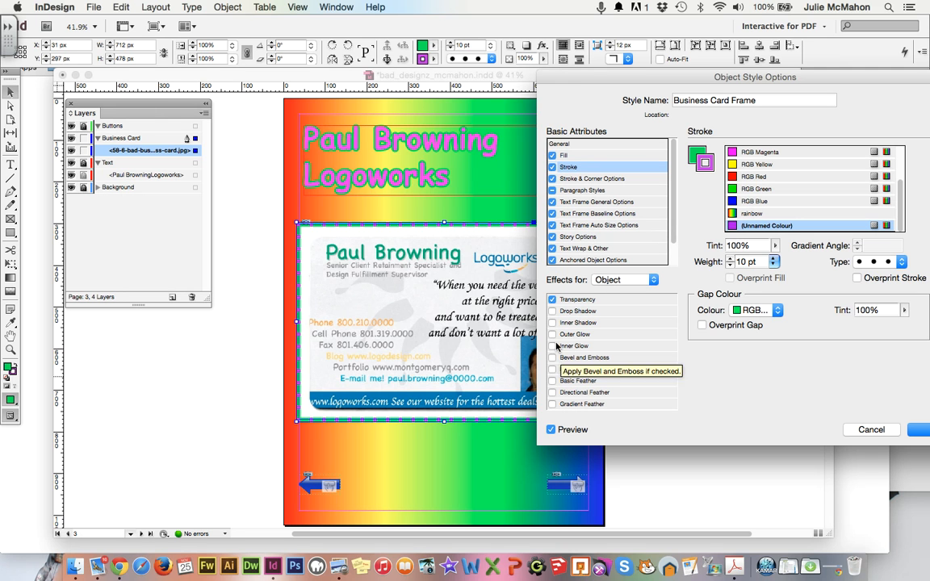
{"action": "left_click", "coordinate": [552, 312]}
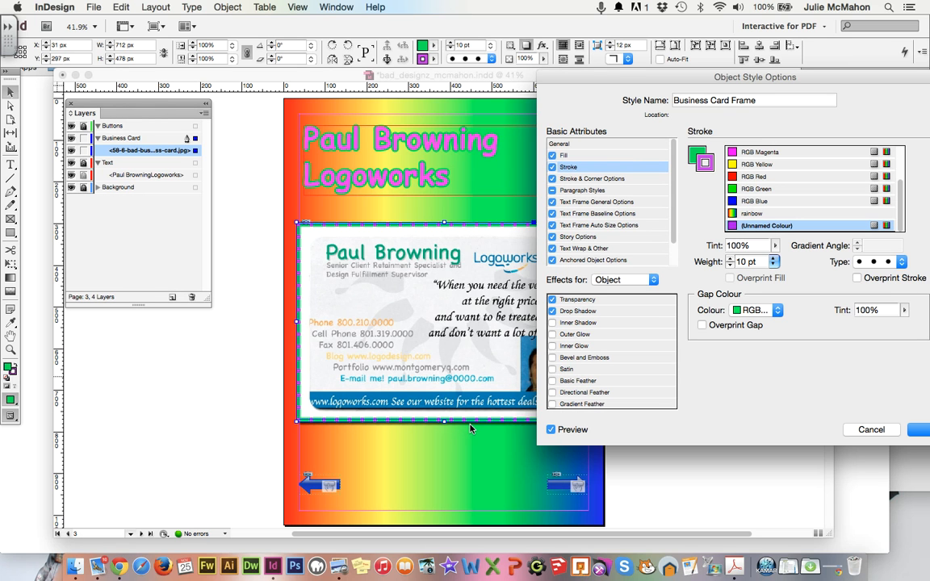
{"action": "left_click", "coordinate": [553, 357]}
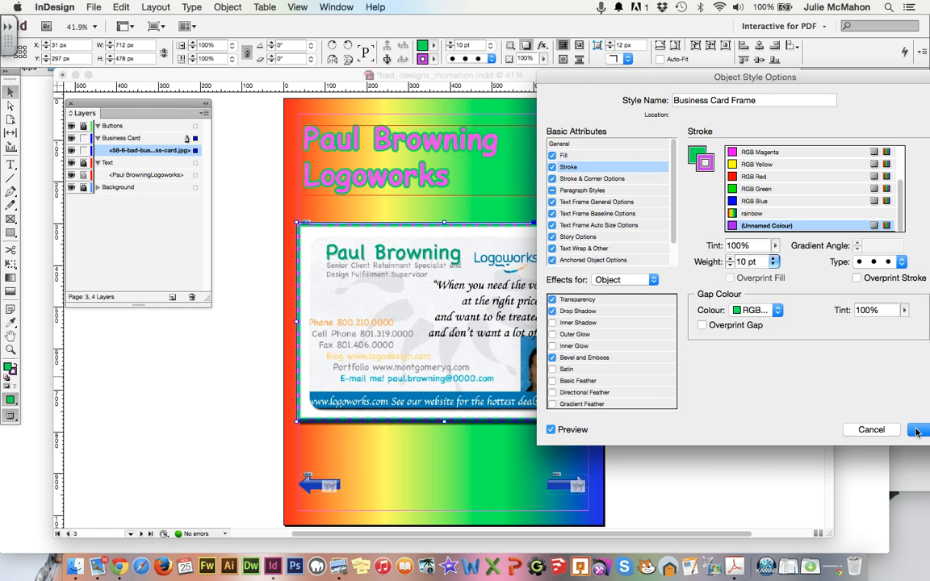
{"action": "left_click", "coordinate": [918, 430]}
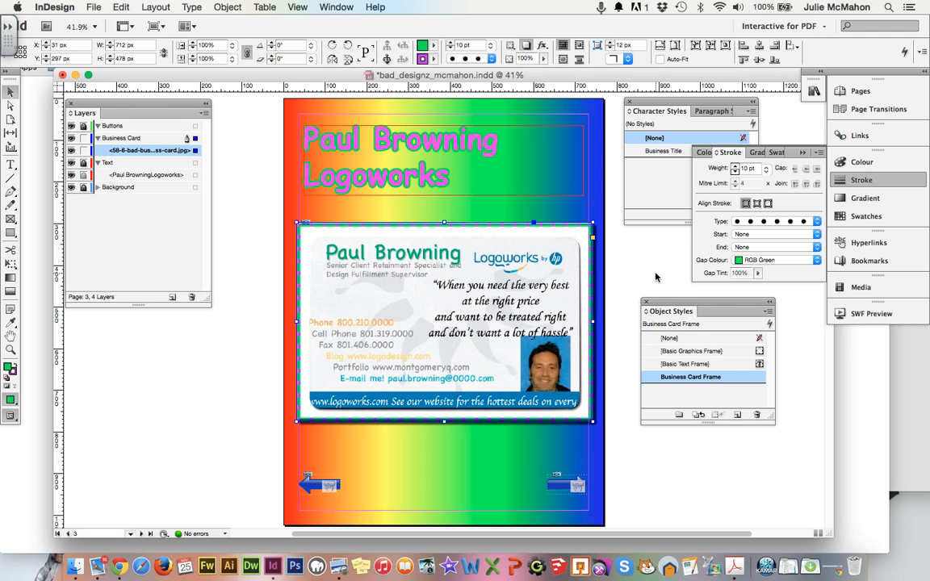
Go to page 4, place 100-Rick-Dees.jpg, and enlarge it to about 696 × 457 px.
{"action": "left_click", "coordinate": [856, 91]}
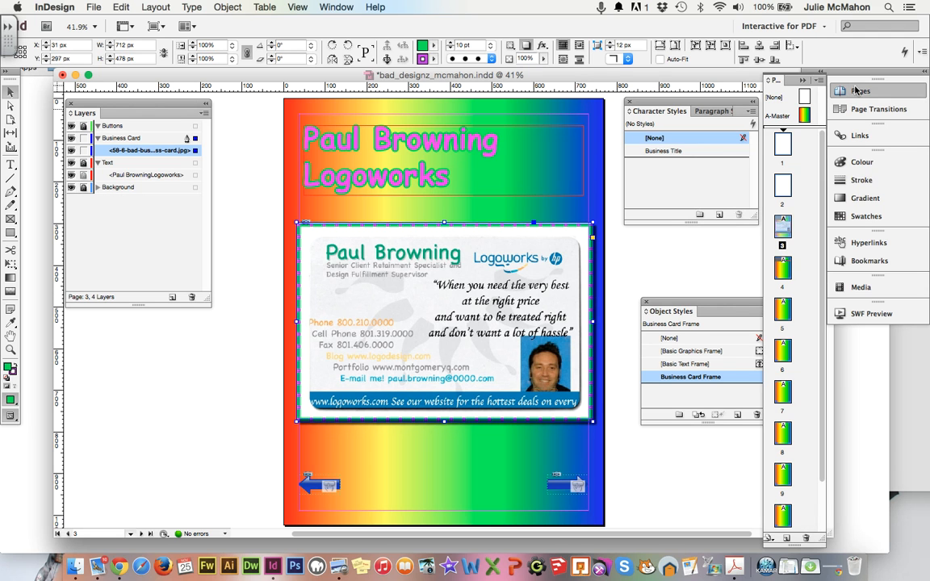
{"action": "double_click", "coordinate": [784, 271]}
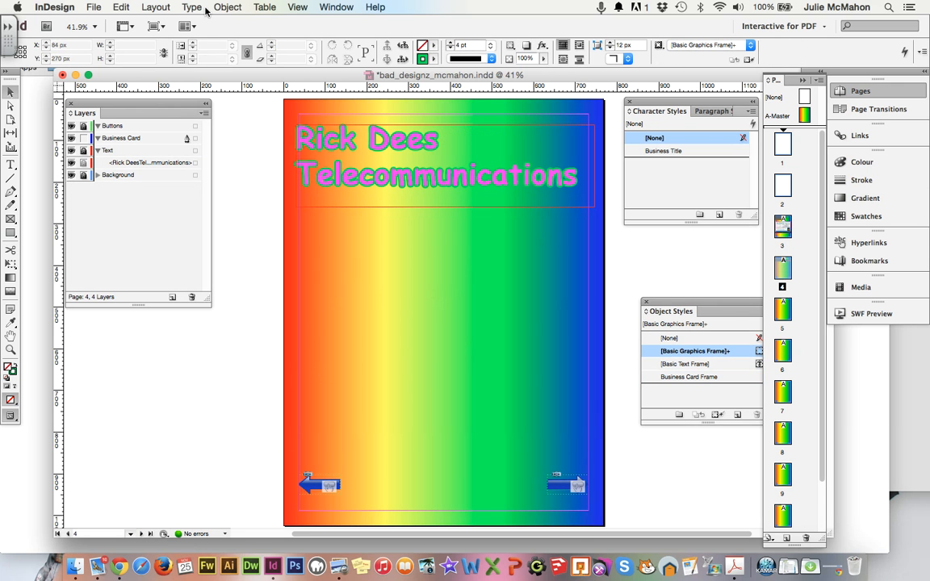
{"action": "left_click", "coordinate": [91, 7]}
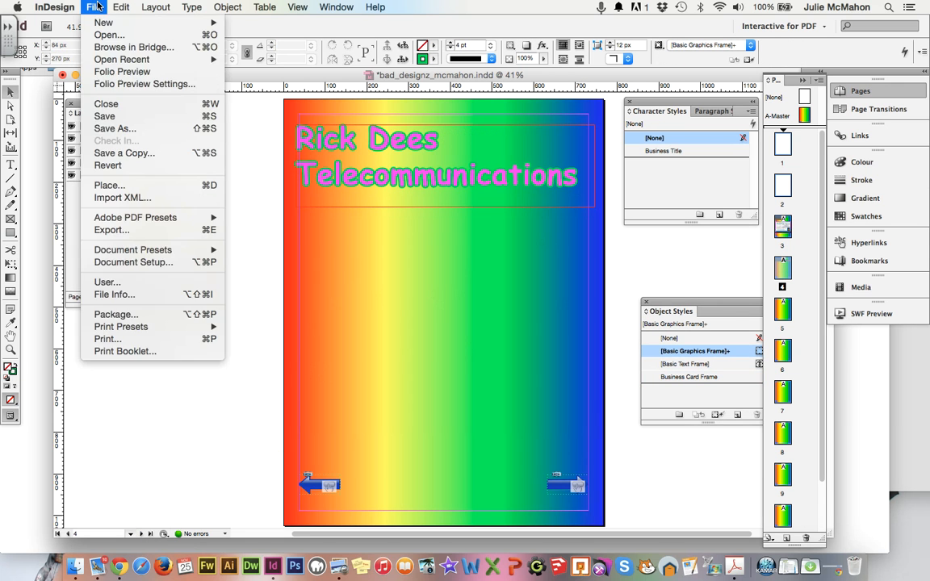
{"action": "left_click", "coordinate": [121, 185]}
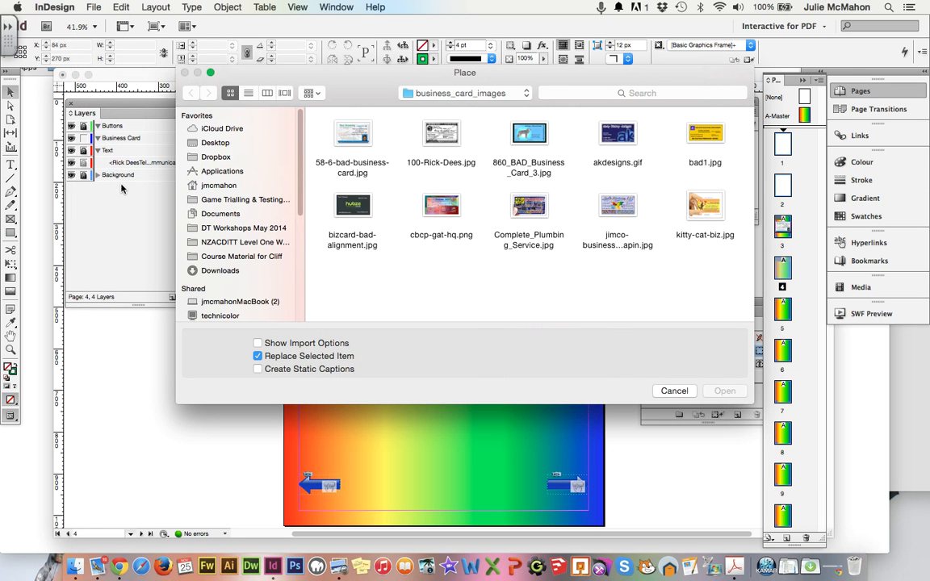
{"action": "left_click", "coordinate": [421, 126]}
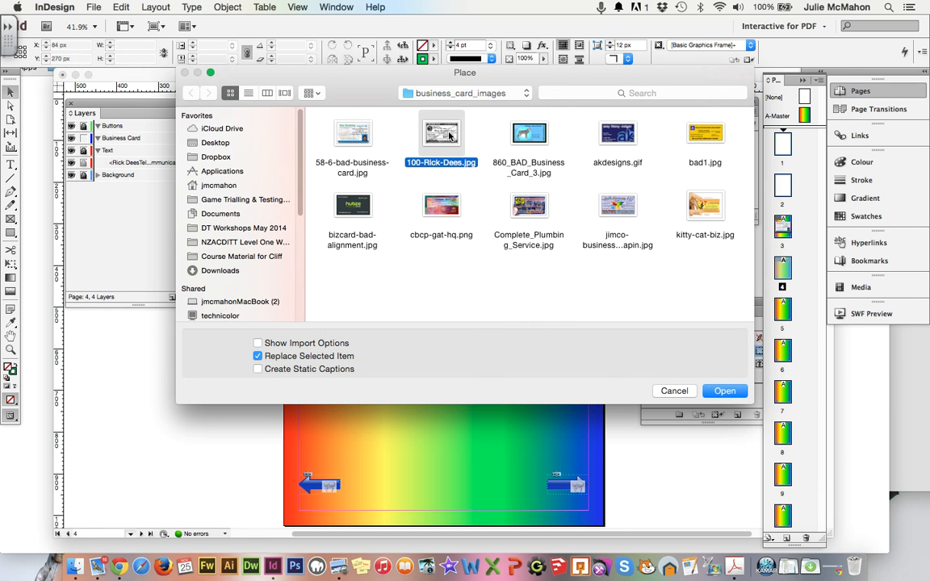
{"action": "left_click", "coordinate": [723, 391]}
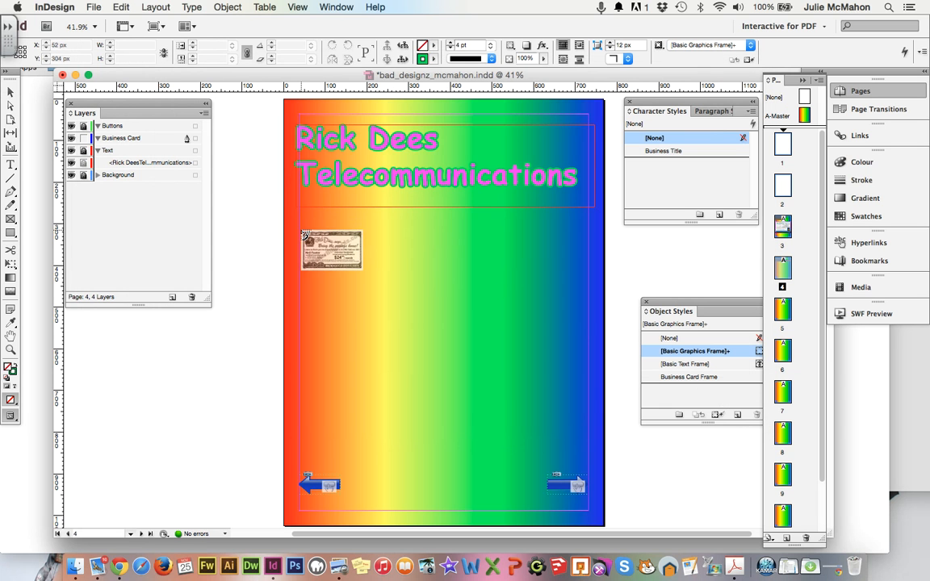
{"action": "left_click", "coordinate": [298, 228]}
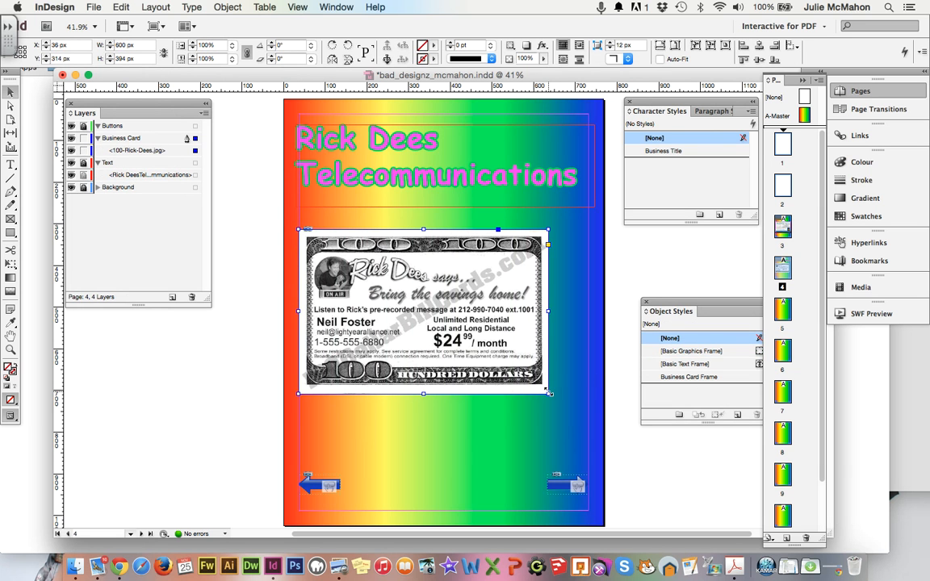
{"action": "left_click_drag", "start_coordinate": [548, 393], "coordinate": [588, 419]}
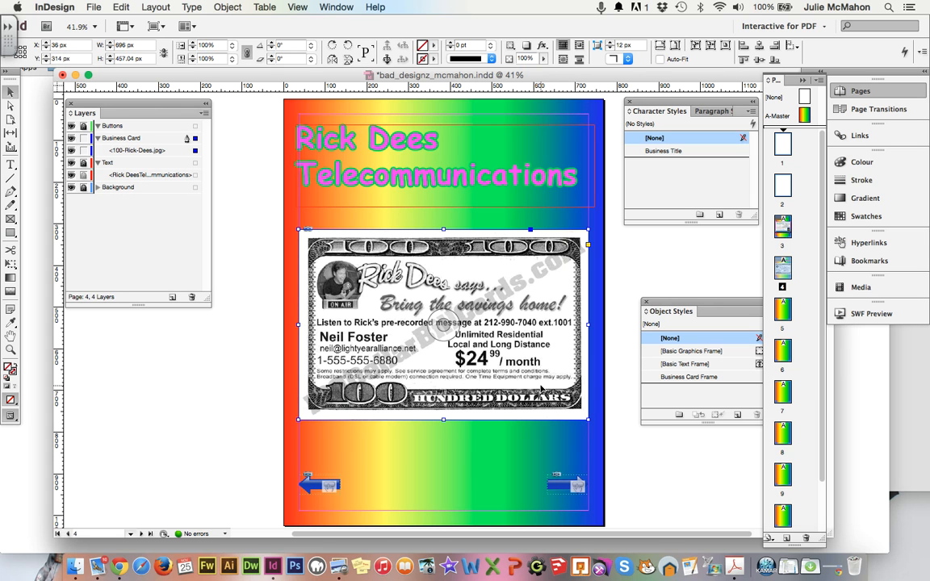
Apply the Business Card Frame object style to the Rick Dees card image.
{"action": "double_click", "coordinate": [667, 378]}
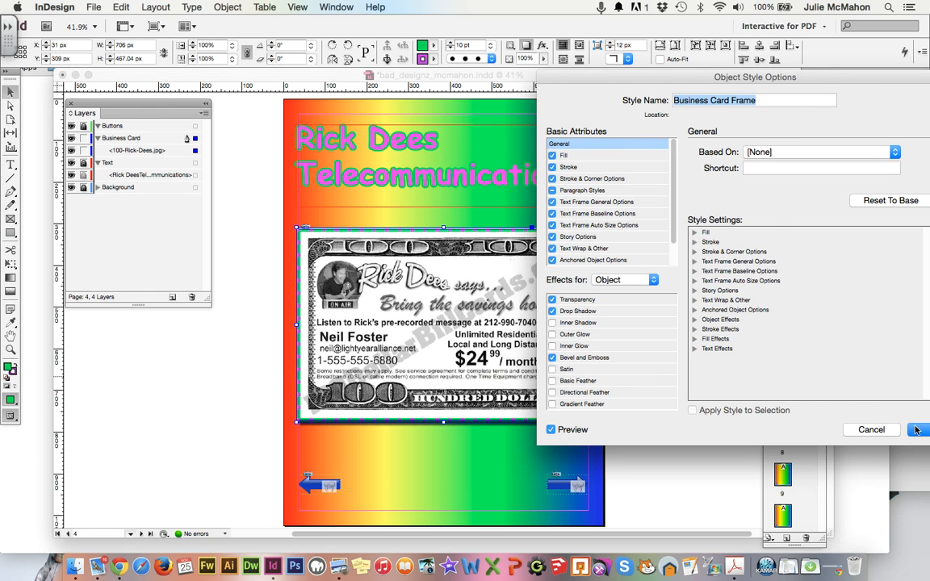
{"action": "left_click", "coordinate": [917, 430]}
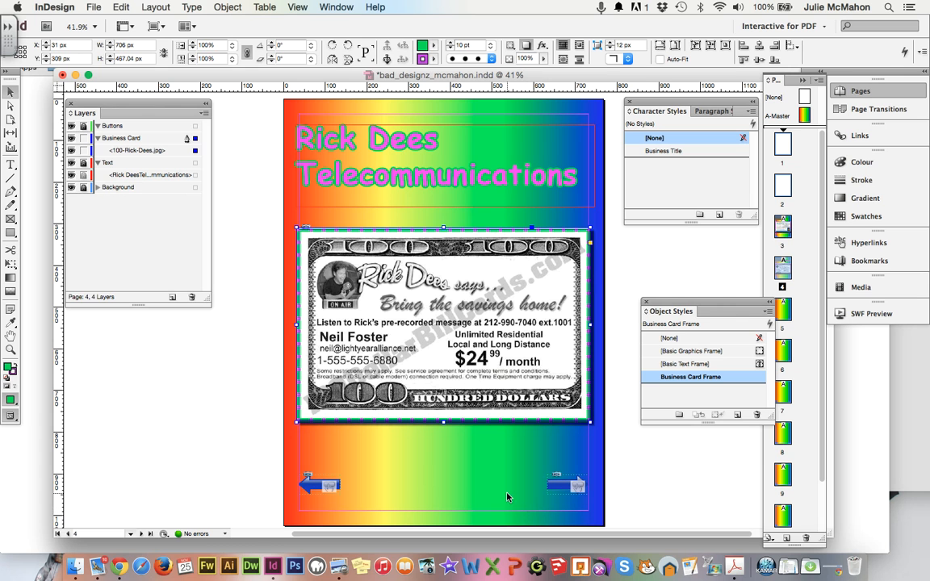
{"action": "left_click", "coordinate": [93, 5]}
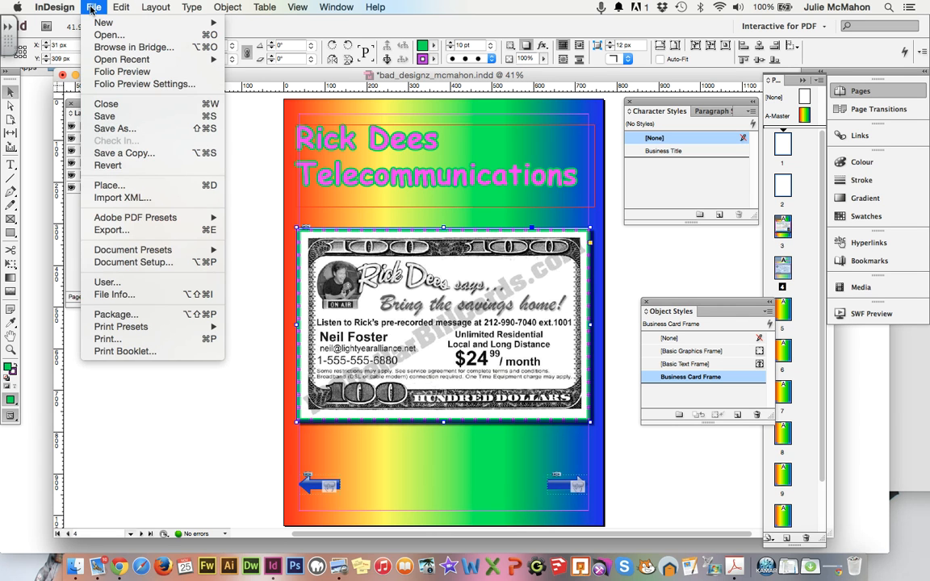
Save the document and set up the Interactive PDF export to bad_designz_mcmahon.pdf with Fade transitions.
{"action": "left_click", "coordinate": [107, 117]}
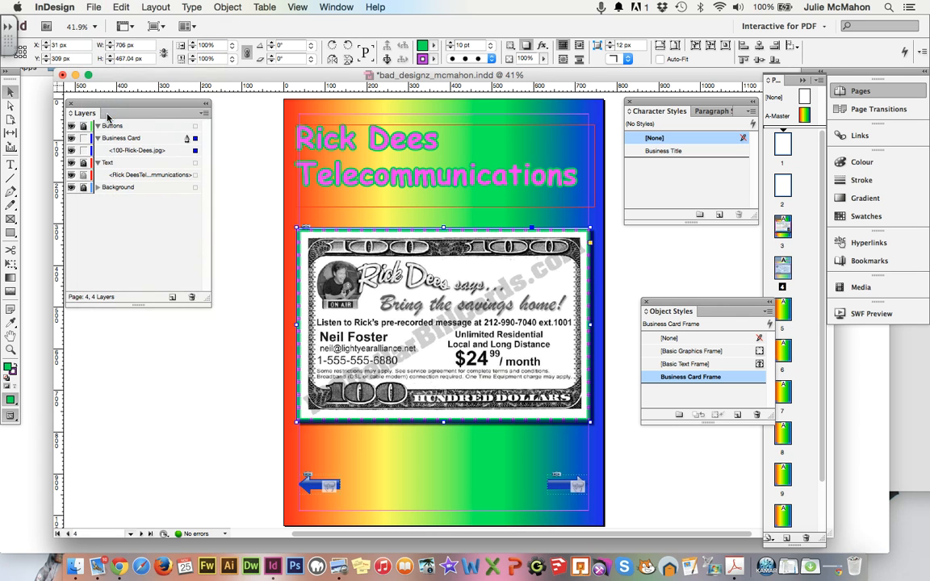
{"action": "left_click", "coordinate": [93, 6]}
{"action": "mouse_move", "coordinate": [99, 23]}
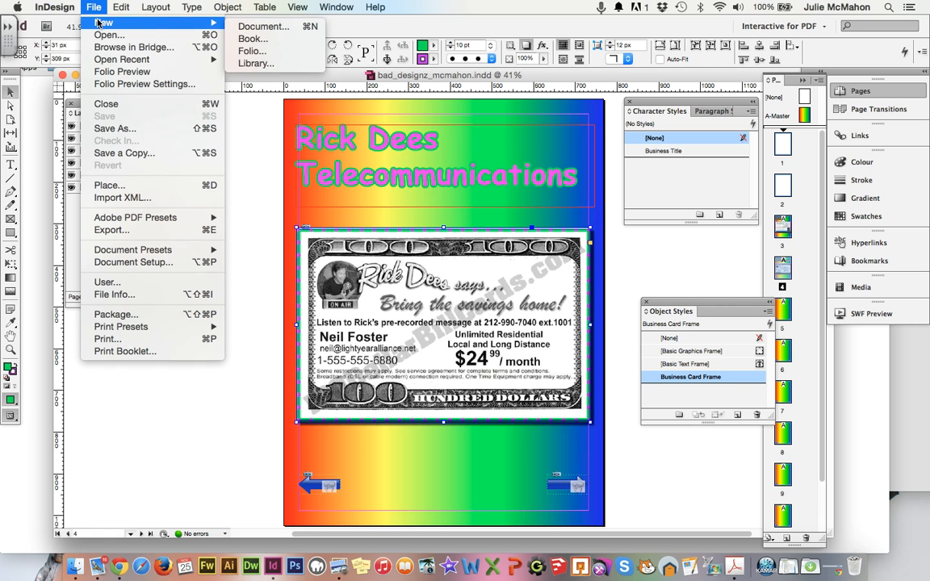
{"action": "left_click", "coordinate": [126, 231]}
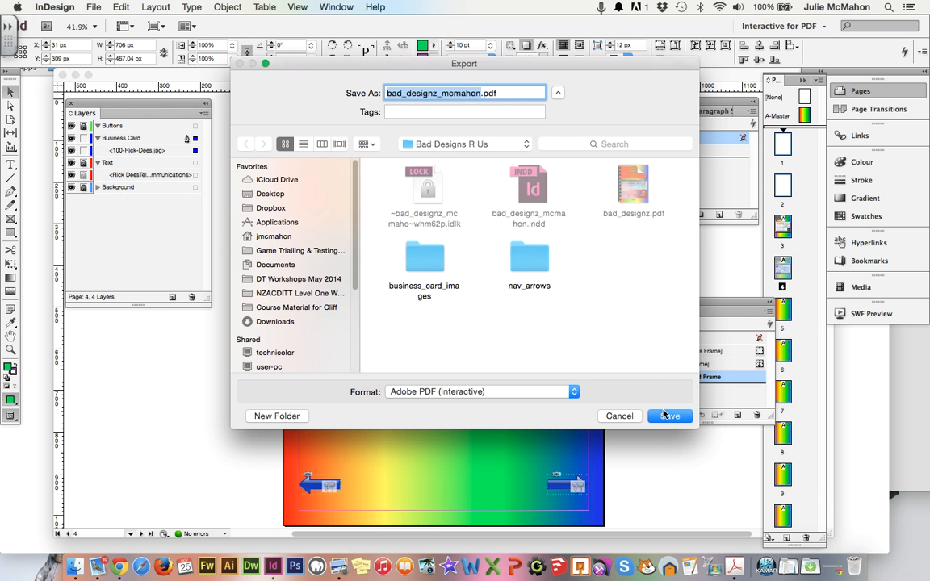
{"action": "left_click", "coordinate": [667, 419]}
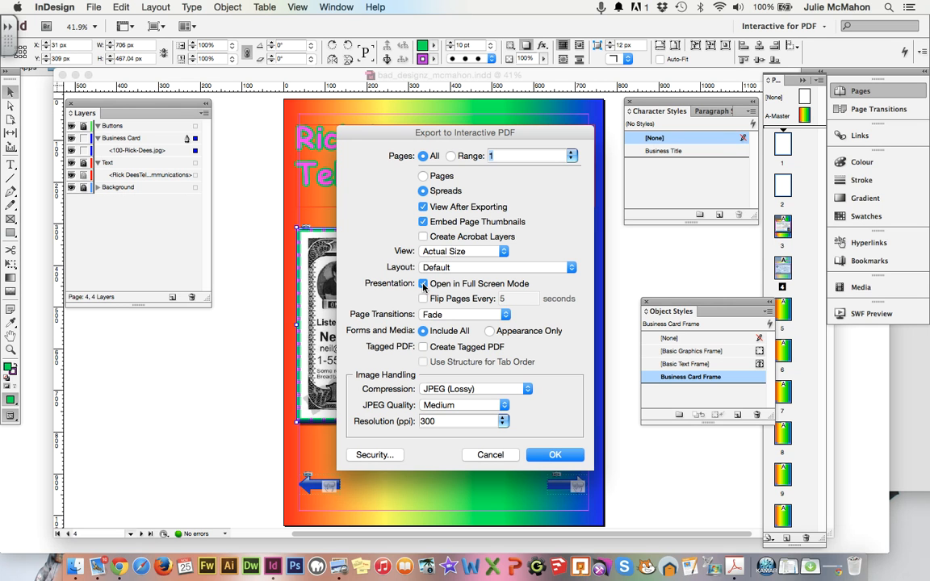
{"action": "left_click", "coordinate": [449, 316]}
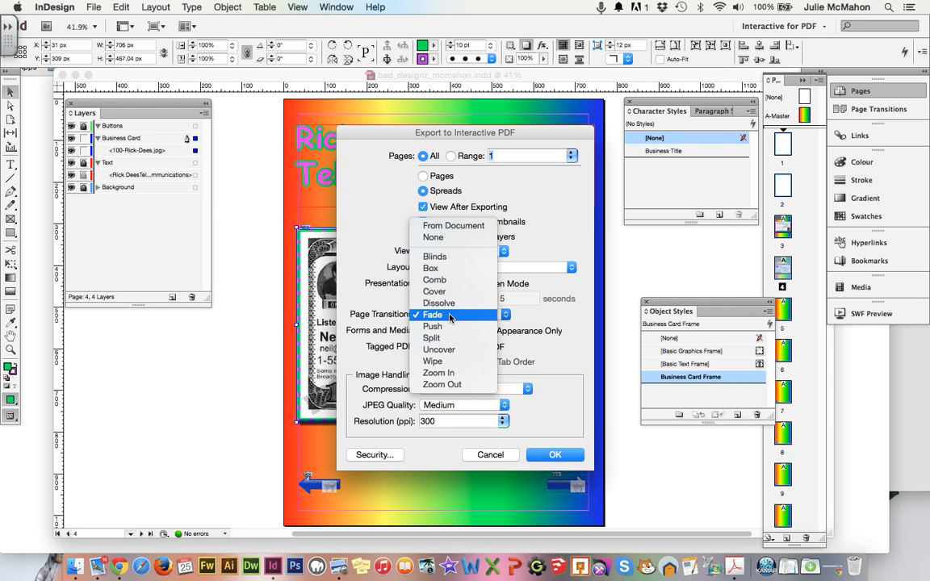
{"action": "left_click", "coordinate": [450, 315]}
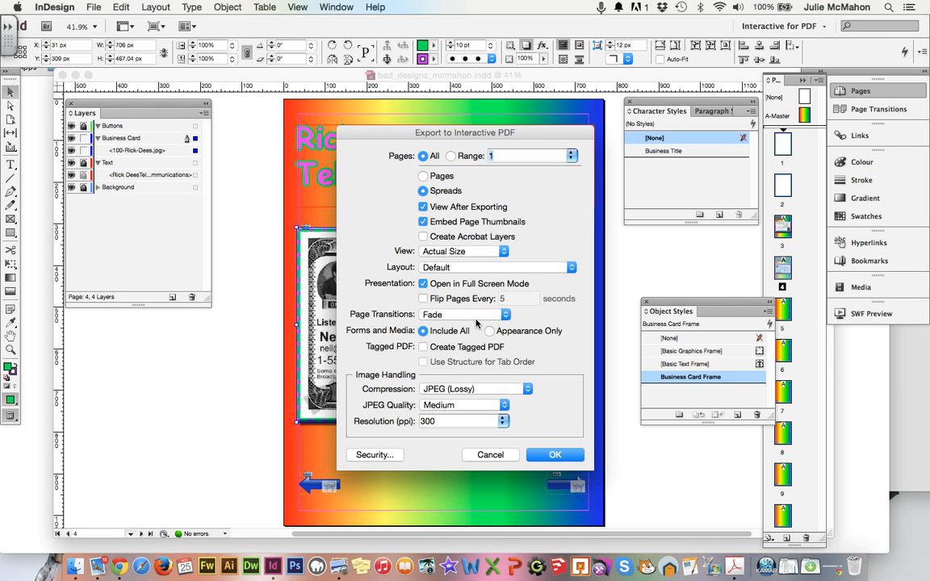
Export the interactive PDF and let Acrobat open bad_designz_mcmahon.pdf in full screen.
{"action": "left_click", "coordinate": [546, 456]}
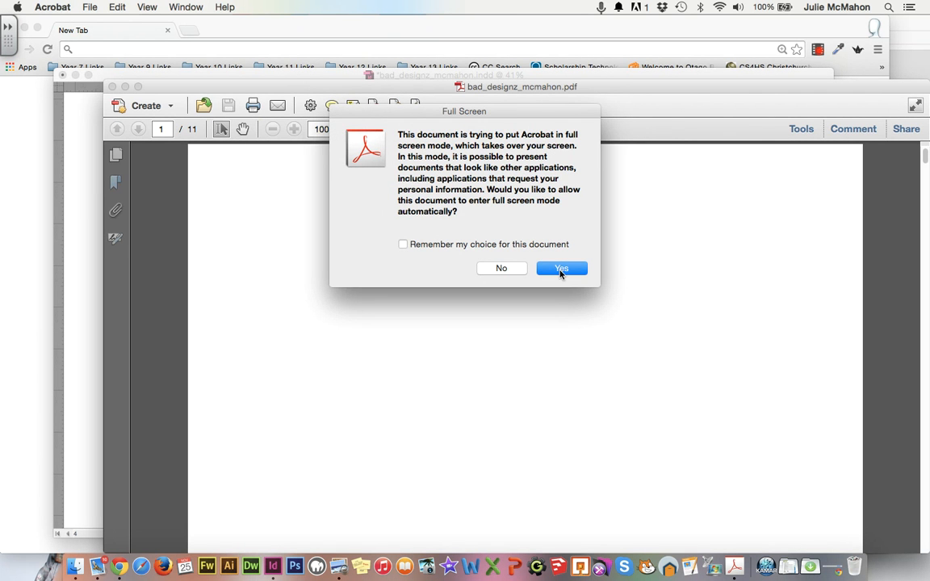
{"action": "left_click", "coordinate": [566, 271]}
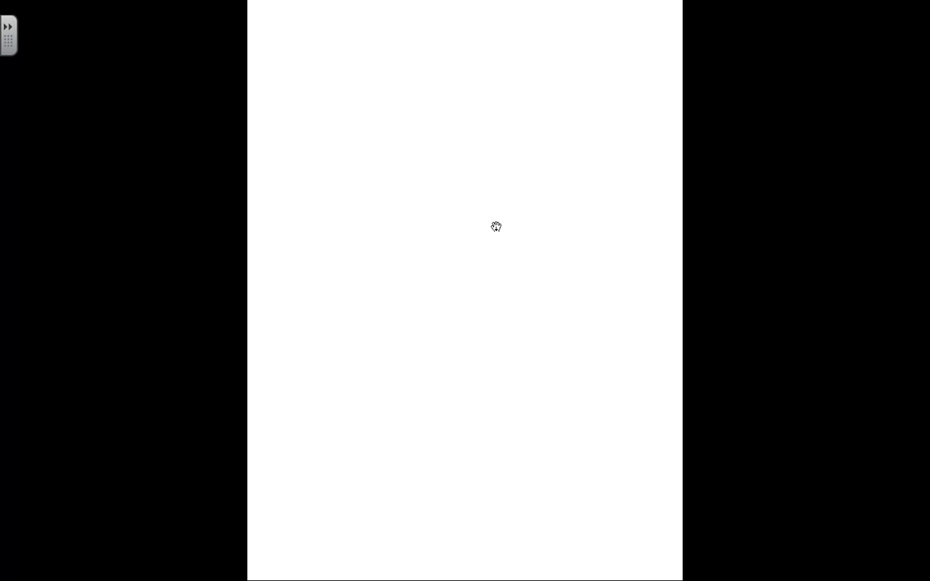